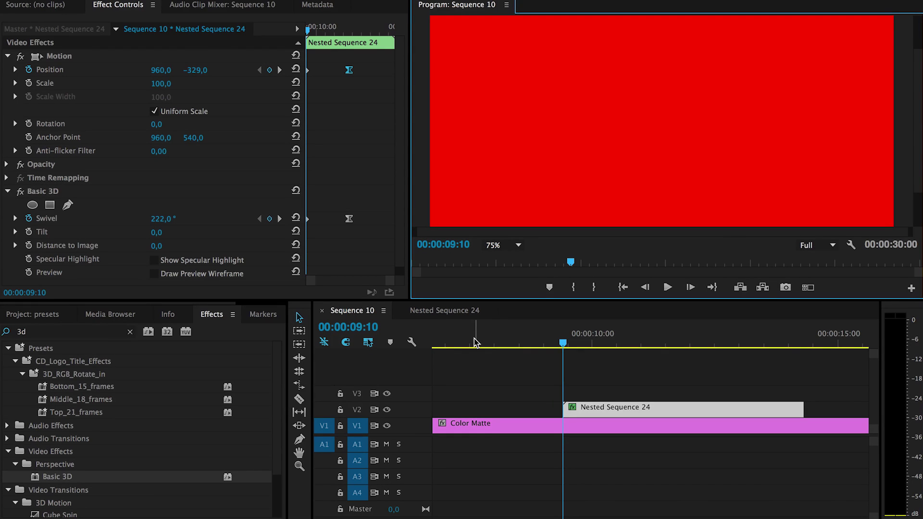
# Play and stop the sliding polaroid animation, then scrub back to an earlier frame.
pyautogui.press('space')
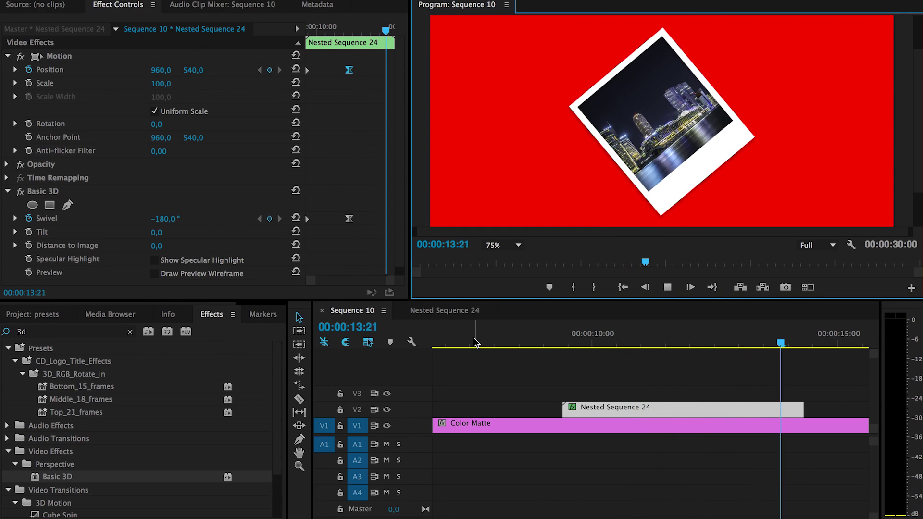
pyautogui.press('space')
pyautogui.moveTo(571, 346); pyautogui.dragTo(688, 345)
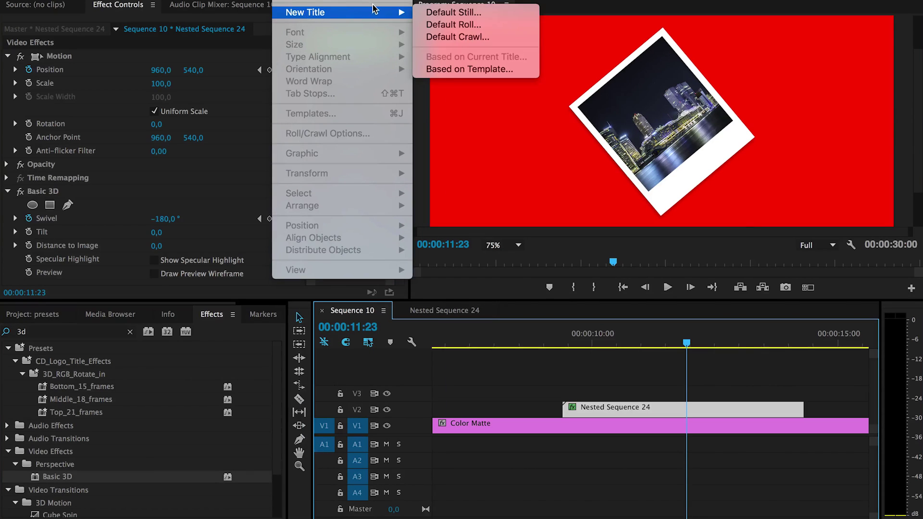
# Create Title 12 from the Polaroid user template and close the title editor.
pyautogui.moveTo(356, 15)
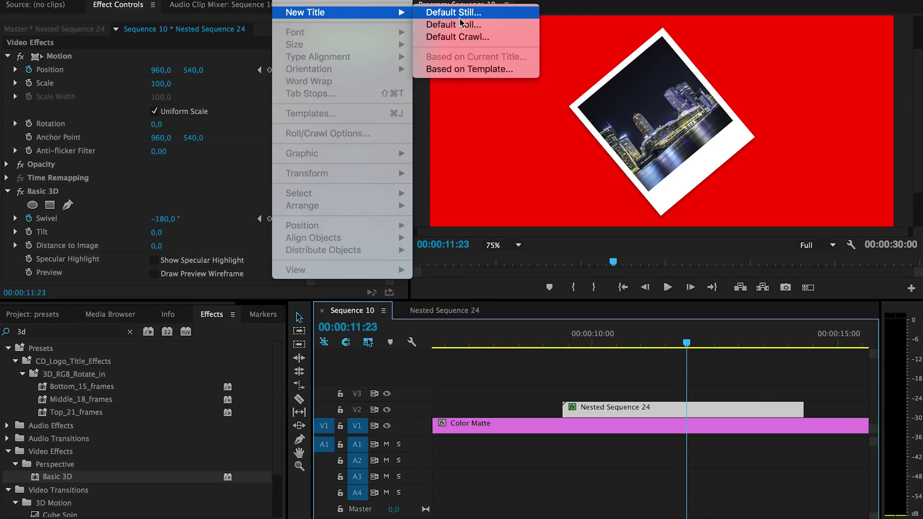
pyautogui.click(478, 74)
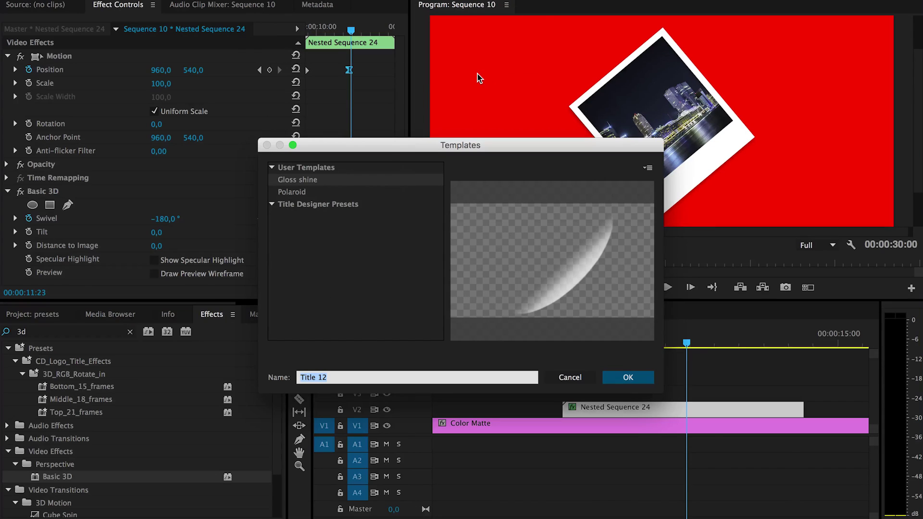
pyautogui.click(648, 167)
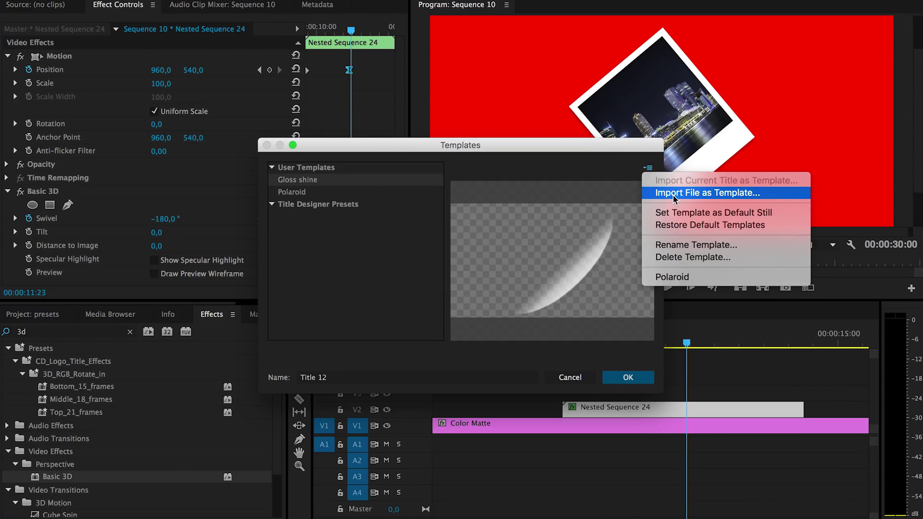
pyautogui.click(377, 256)
pyautogui.click(292, 191)
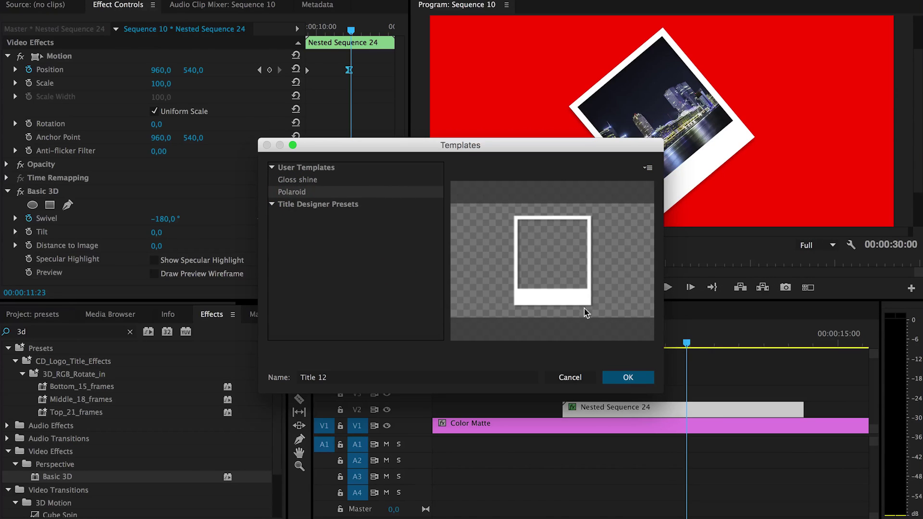
pyautogui.click(620, 377)
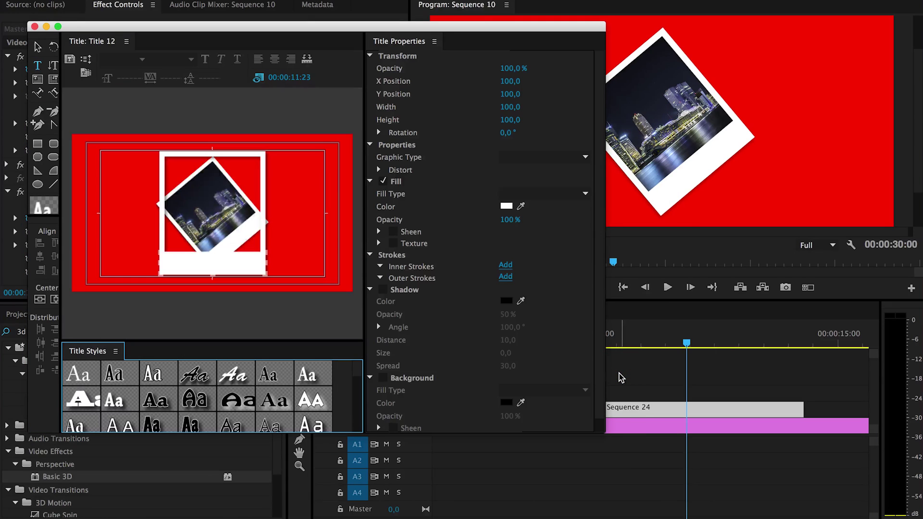
pyautogui.moveTo(796, 343); pyautogui.dragTo(817, 343)
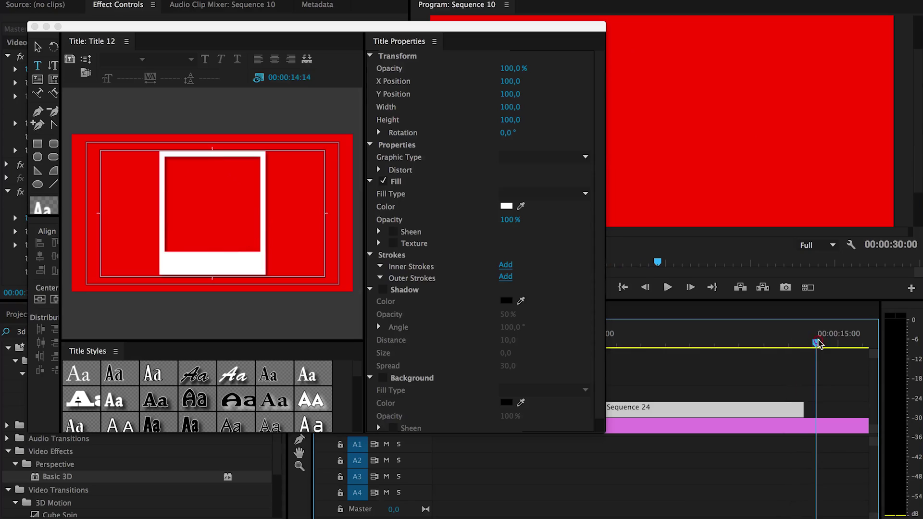
pyautogui.click(35, 26)
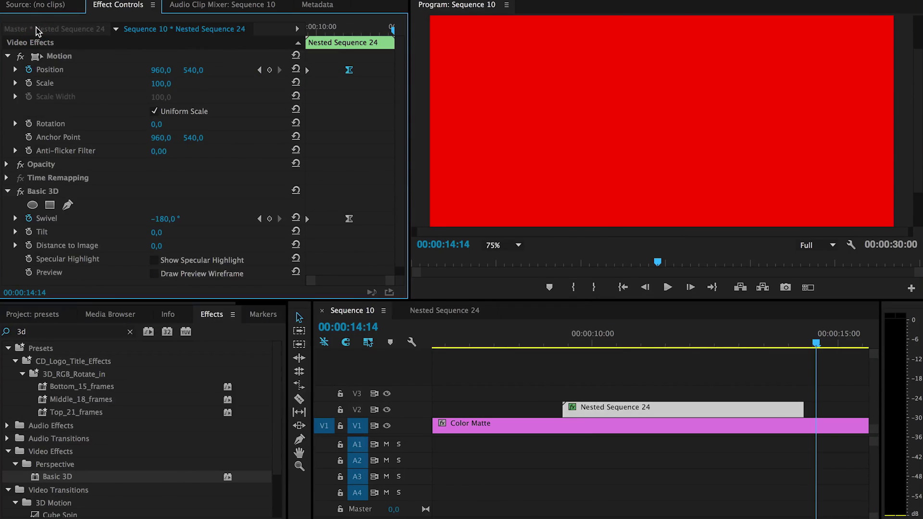
# Delete Nested Sequence 24 and place Title 12 on track V3.
pyautogui.click(620, 411)
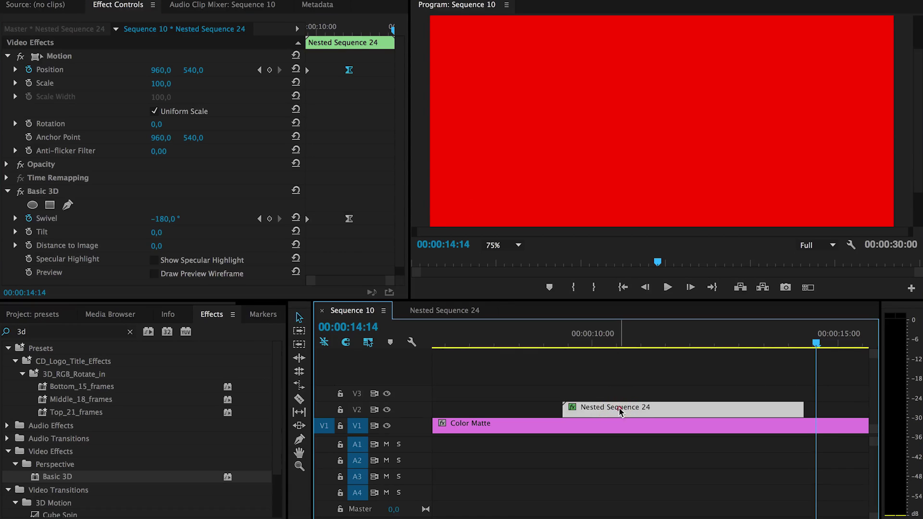
pyautogui.press('BackSpace')
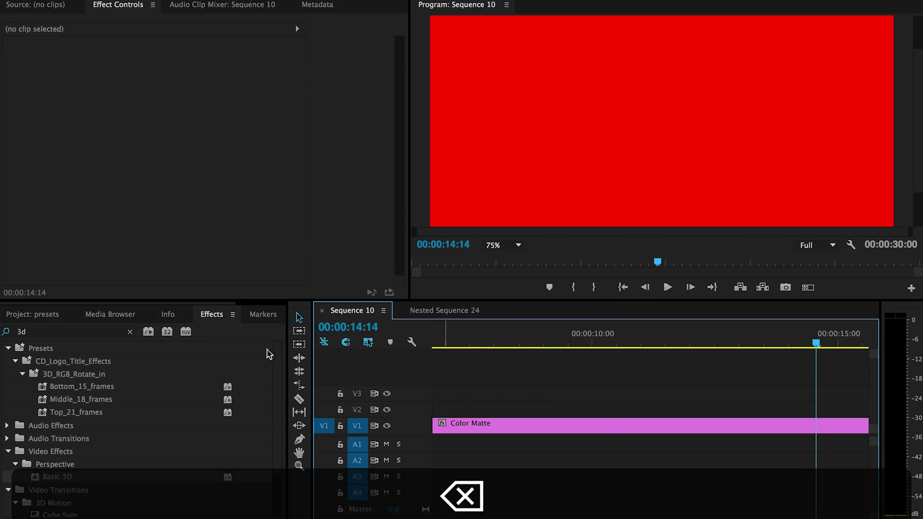
pyautogui.scroll(-3, 75, 476)
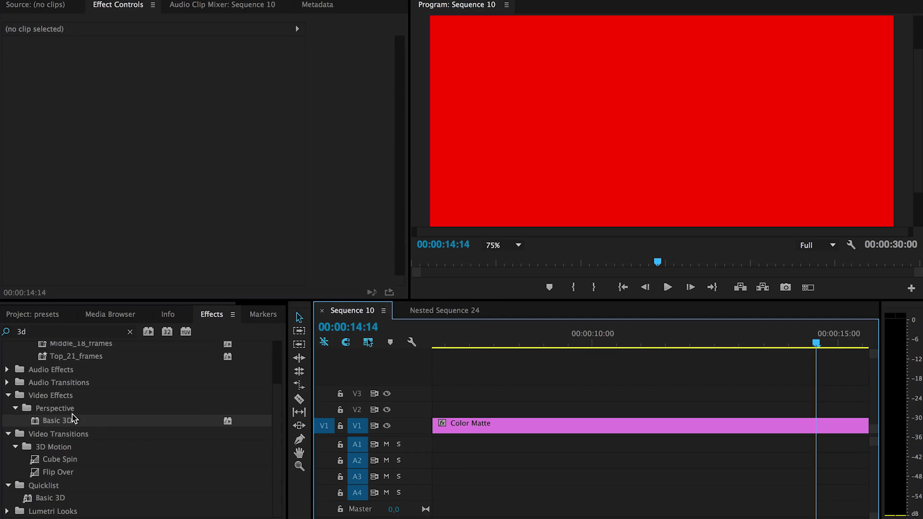
pyautogui.click(43, 314)
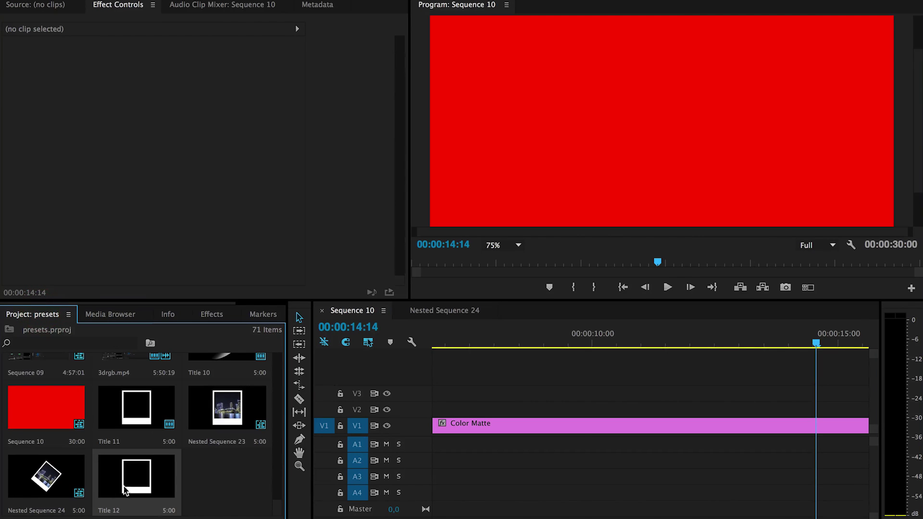
pyautogui.moveTo(125, 490); pyautogui.dragTo(524, 393)
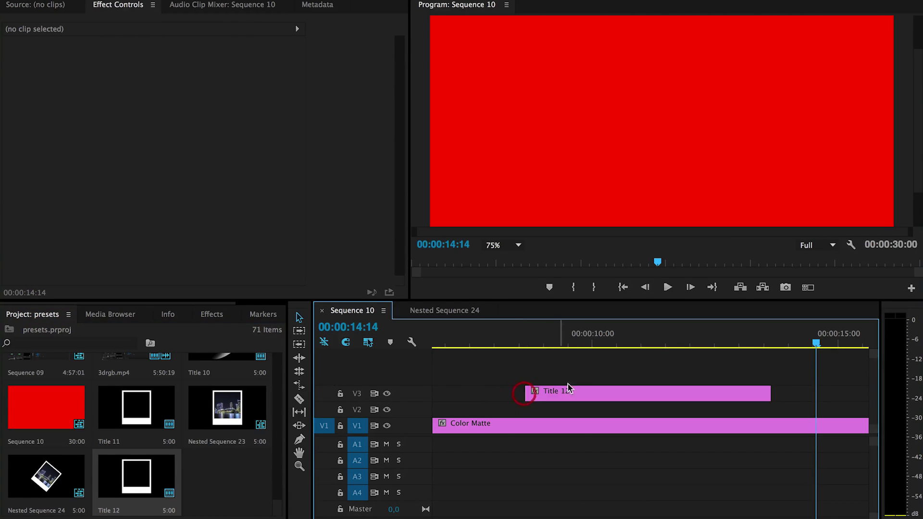
# Enlarge the Program monitor and place IMG_9151-Recovered.psd on V2 beneath Title 12.
pyautogui.moveTo(547, 338); pyautogui.dragTo(625, 334)
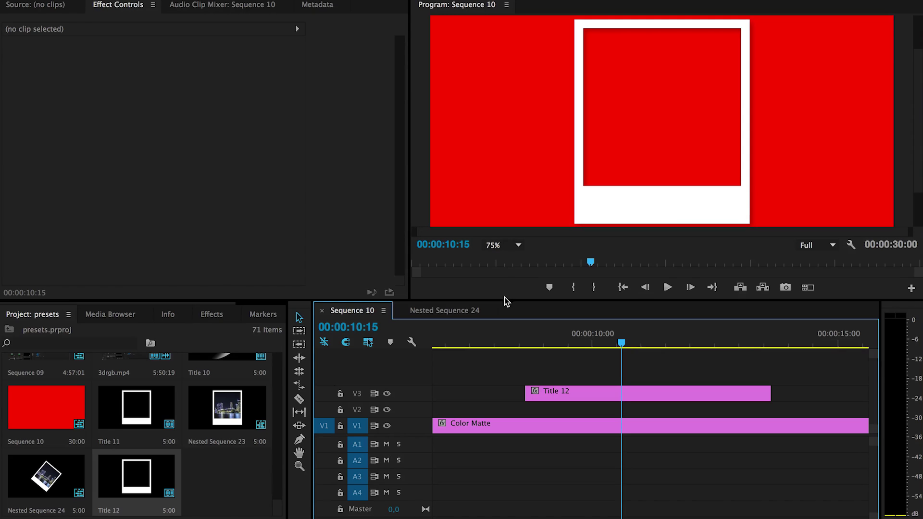
pyautogui.moveTo(505, 305); pyautogui.dragTo(501, 312)
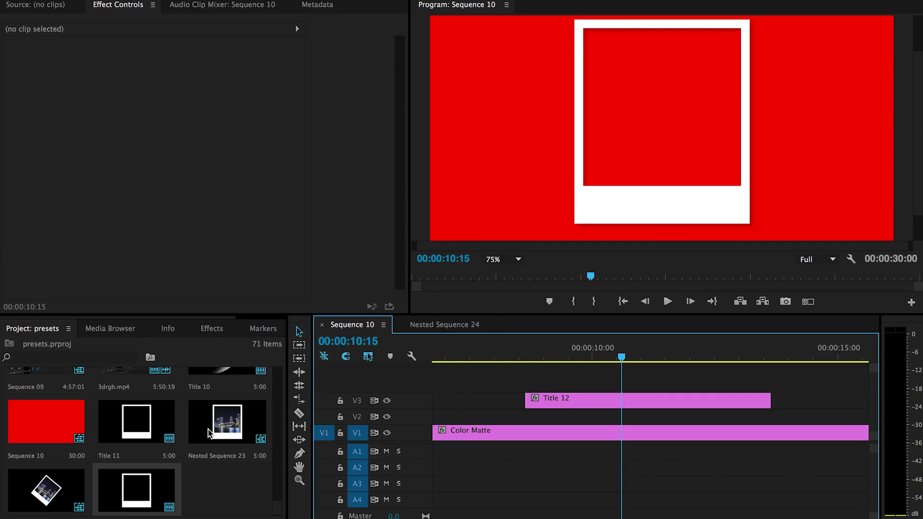
pyautogui.scroll(3, 209, 429)
pyautogui.scroll(6, 209, 429)
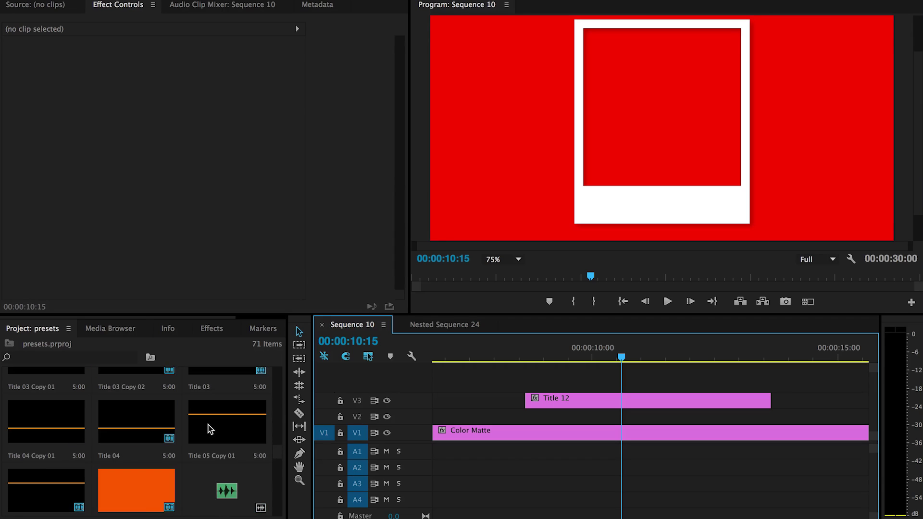
pyautogui.scroll(5, 209, 429)
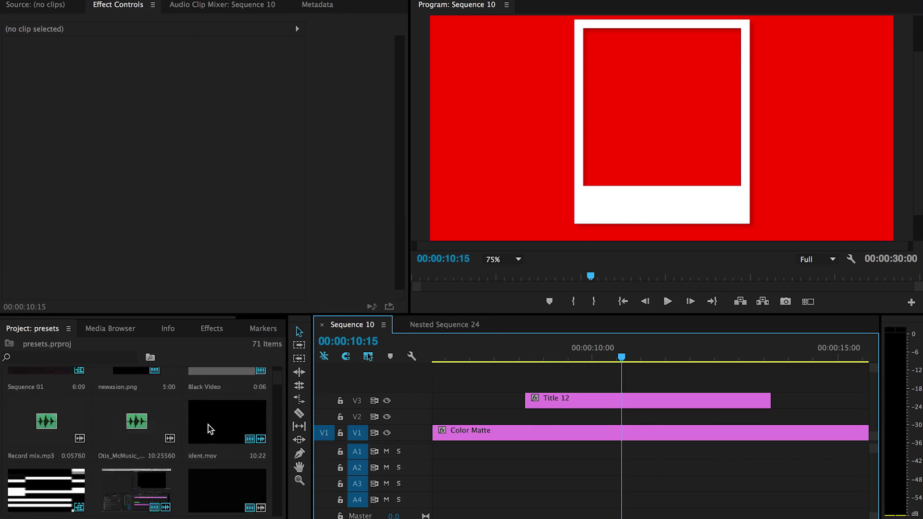
pyautogui.scroll(-3, 209, 429)
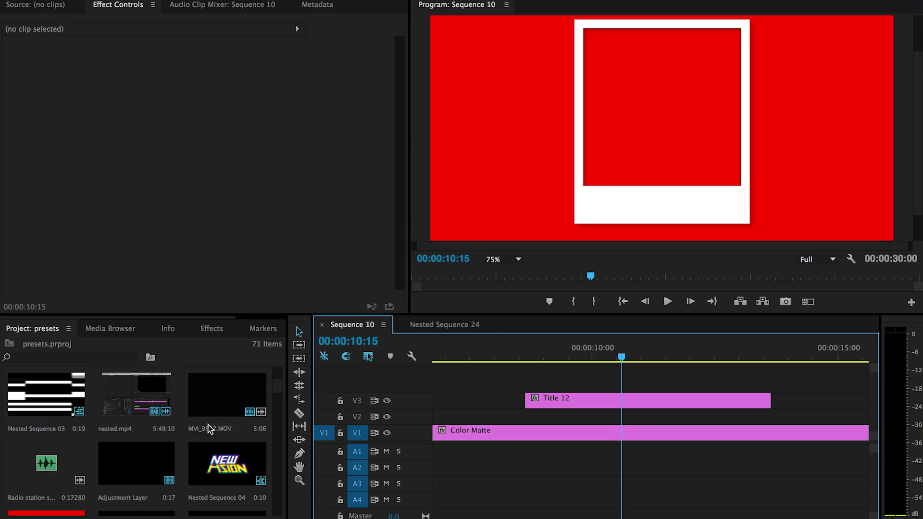
pyautogui.scroll(-8, 209, 429)
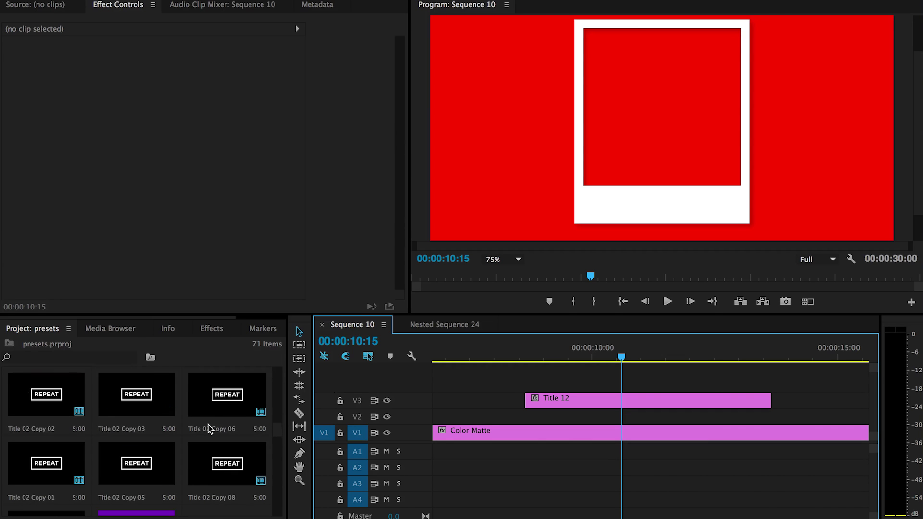
pyautogui.scroll(-6, 209, 429)
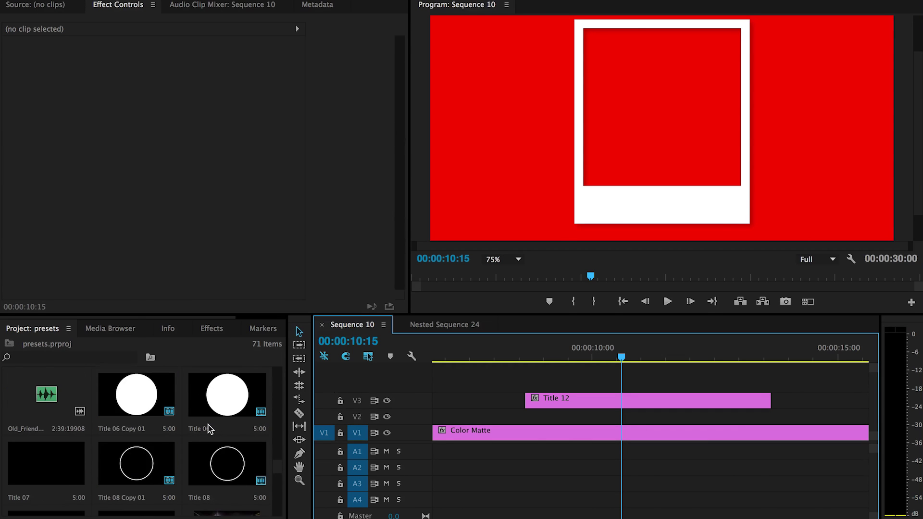
pyautogui.scroll(-3, 208, 429)
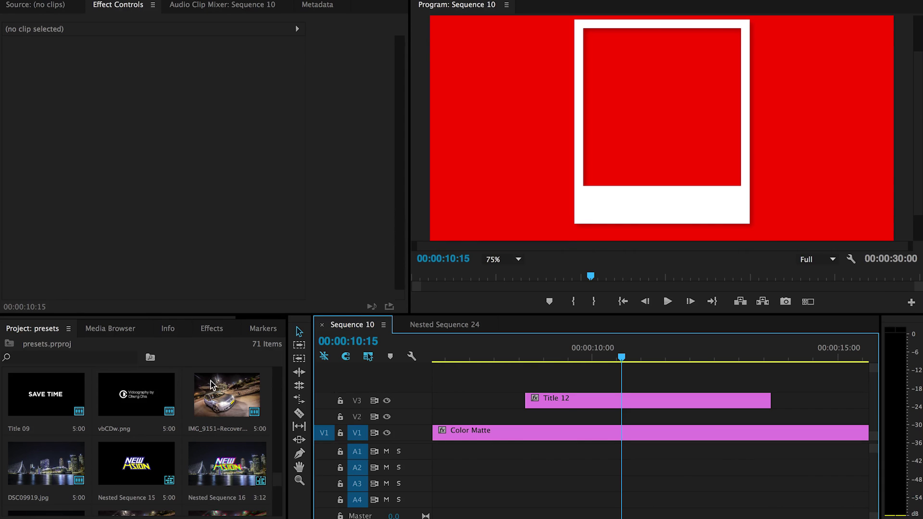
pyautogui.moveTo(222, 391); pyautogui.dragTo(526, 416)
# Scale IMG_9151-Recovered.psd to 52 and move its Position X to 1129.
pyautogui.click(596, 418)
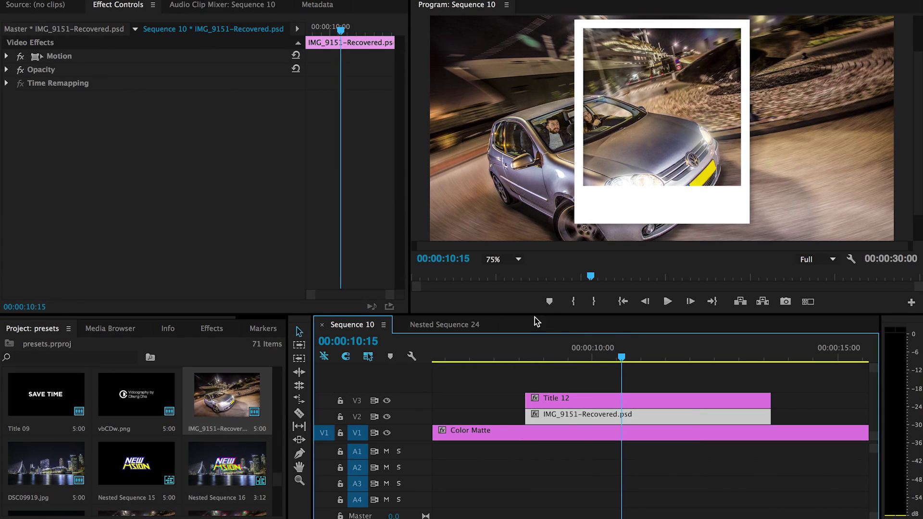
pyautogui.click(7, 56)
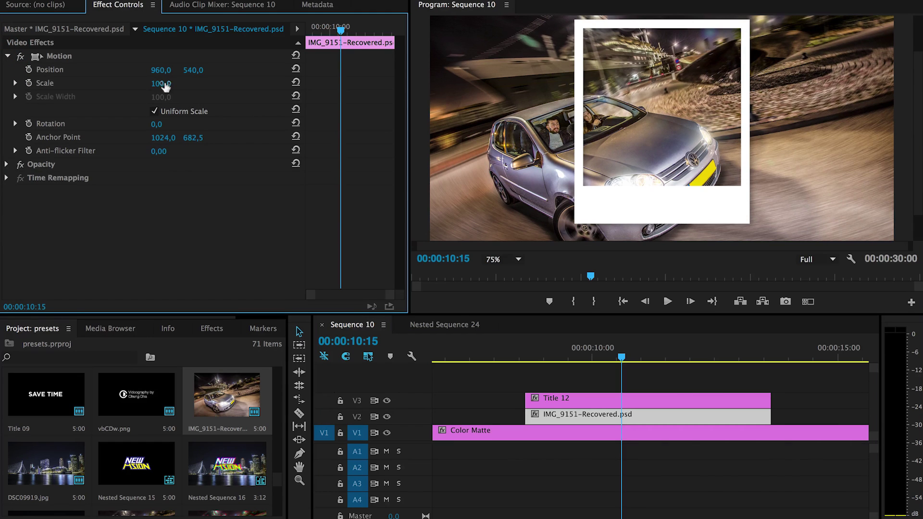
pyautogui.moveTo(163, 83)
pyautogui.mouseDown()
pyautogui.moveTo(136, 83)
pyautogui.moveTo(184, 70)
pyautogui.moveTo(164, 70)
pyautogui.mouseUp()
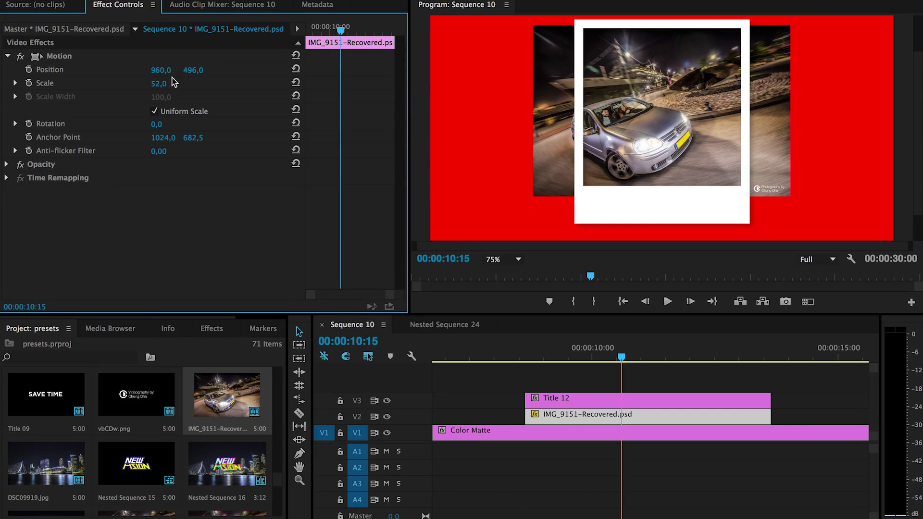
pyautogui.moveTo(159, 70); pyautogui.dragTo(240, 70)
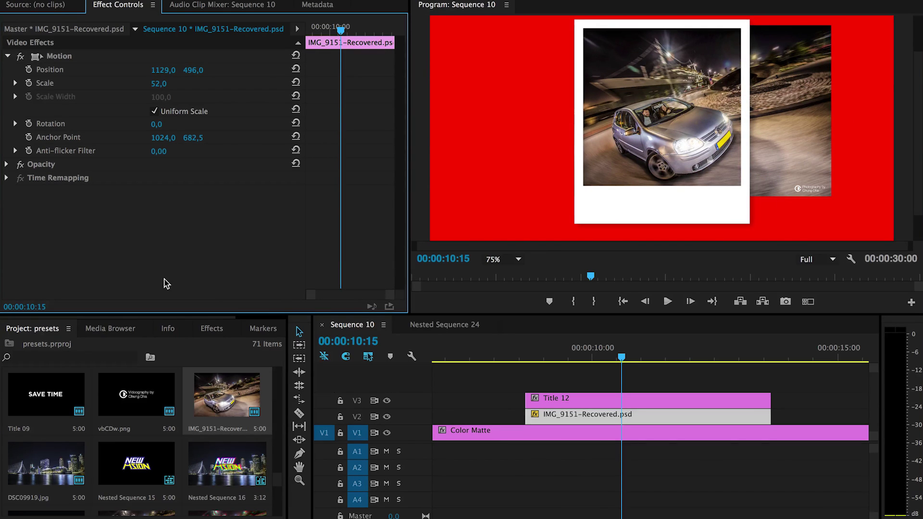
# Apply the Crop effect to the car photo with Right 34%, resetting Scale to 100.
pyautogui.click(211, 331)
pyautogui.click(81, 346)
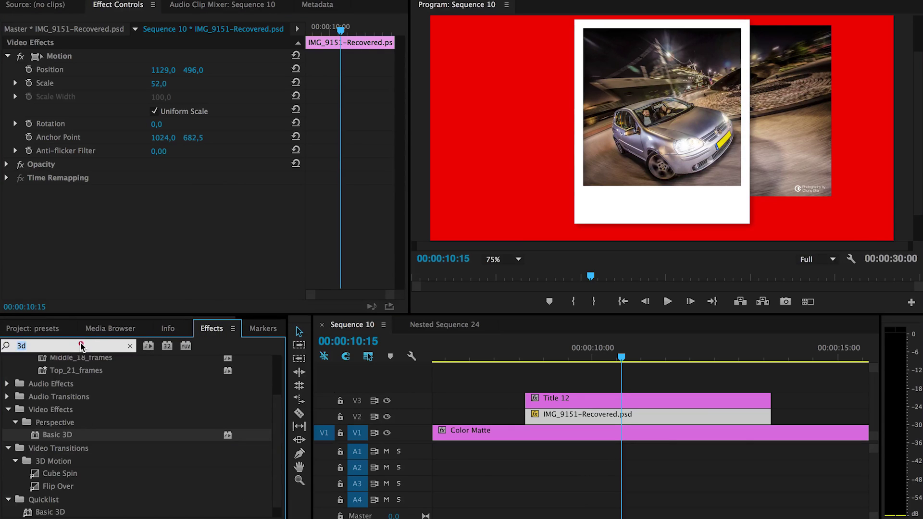
pyautogui.write('crop')
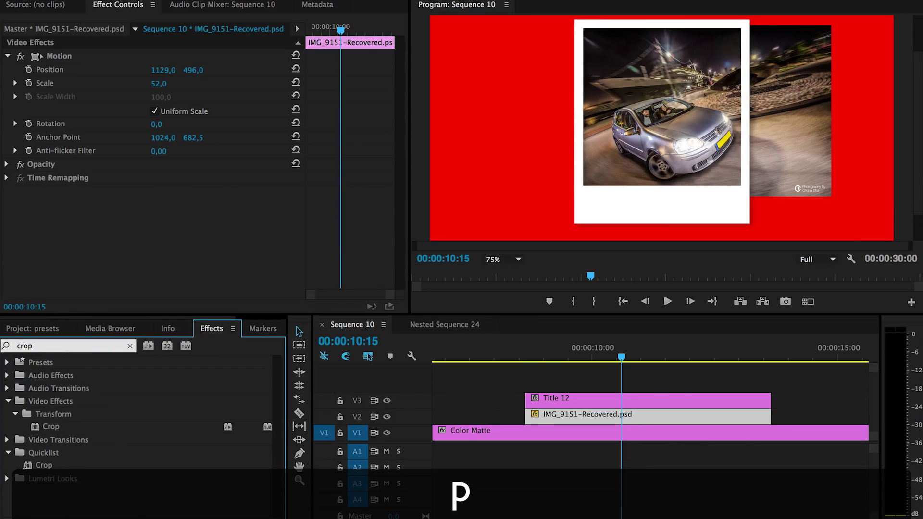
pyautogui.moveTo(50, 429); pyautogui.dragTo(617, 417)
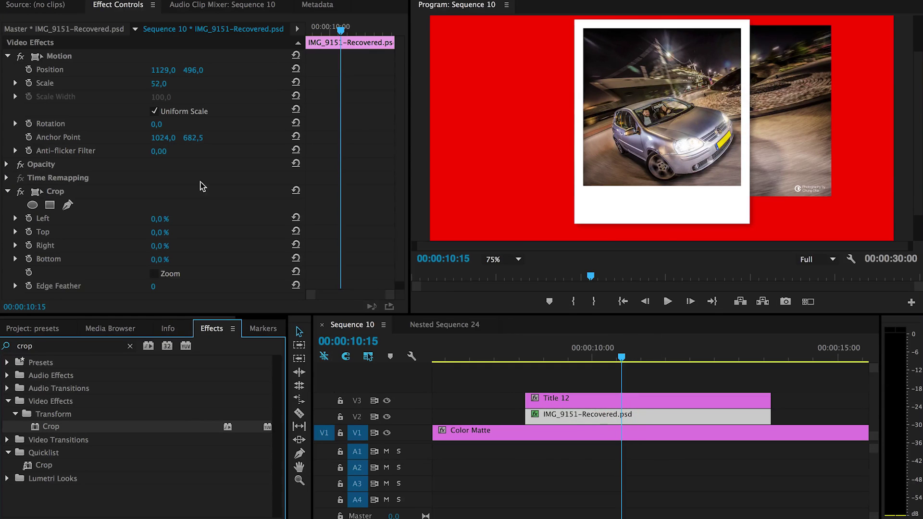
pyautogui.scroll(-1, 310, 166)
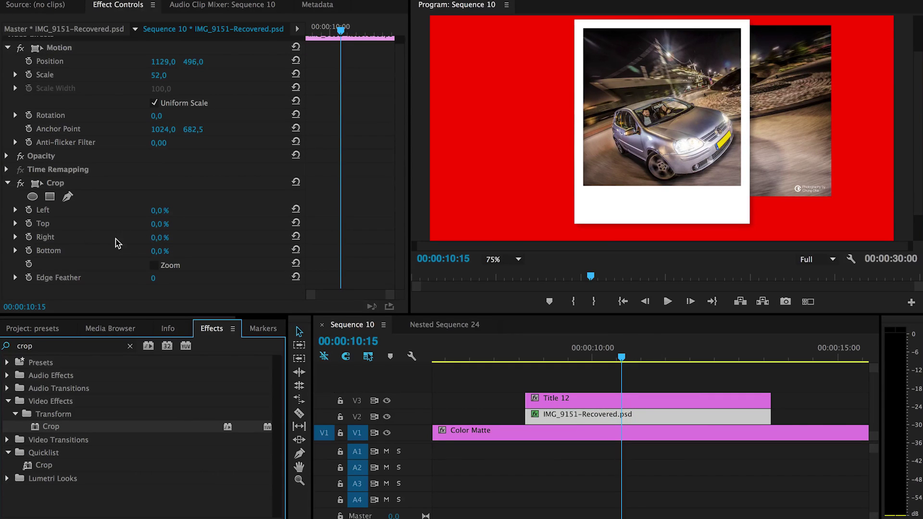
pyautogui.moveTo(161, 237); pyautogui.dragTo(177, 238)
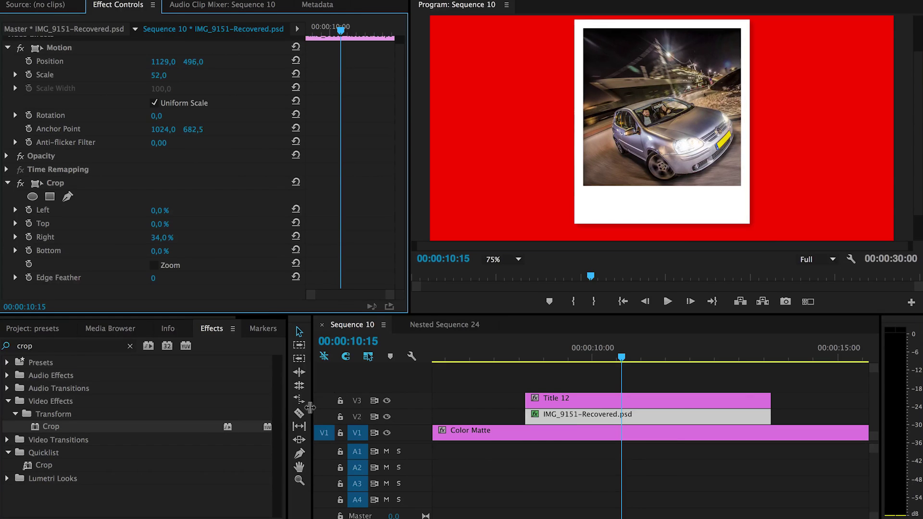
pyautogui.click(297, 74)
# Move the car photo to 1344, 409.3 and crop Left 14, Top 29, Right 51, Bottom 18%.
pyautogui.click(296, 60)
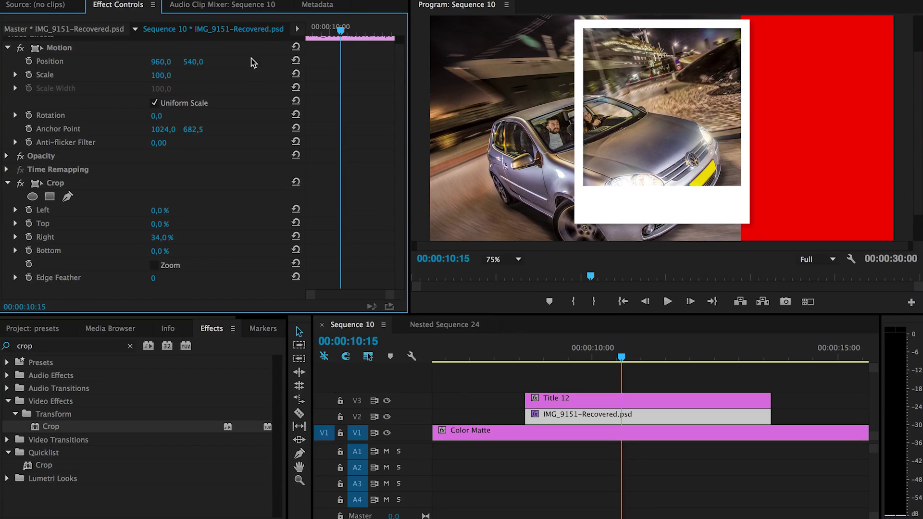
pyautogui.click(44, 49)
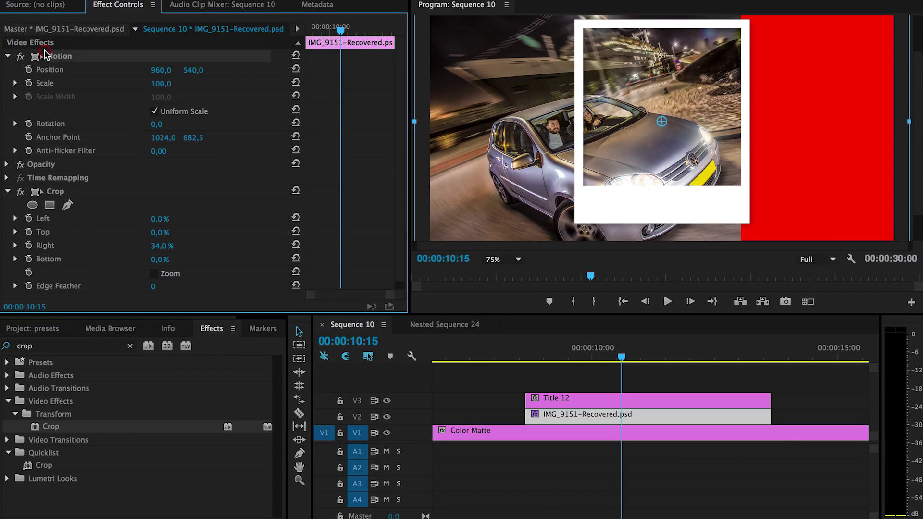
pyautogui.moveTo(496, 78); pyautogui.dragTo(564, 46)
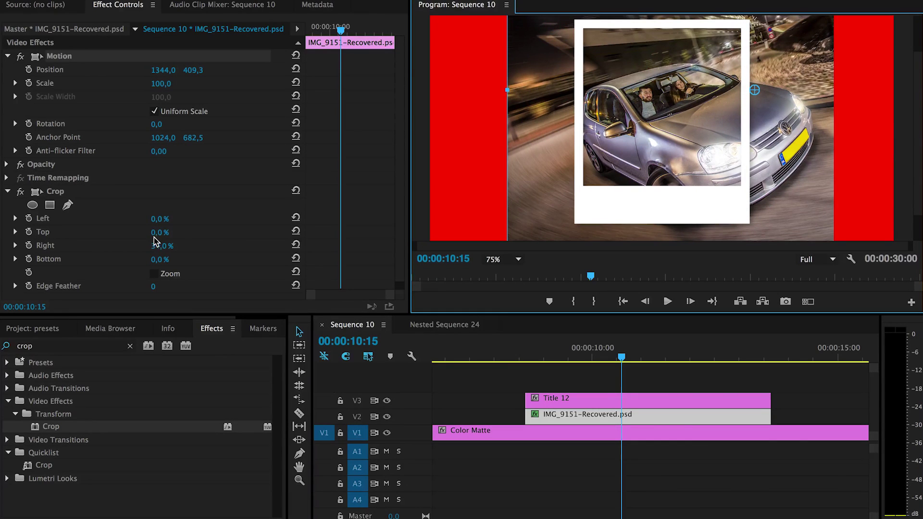
pyautogui.moveTo(158, 232); pyautogui.dragTo(167, 259)
pyautogui.moveTo(160, 219); pyautogui.dragTo(167, 218)
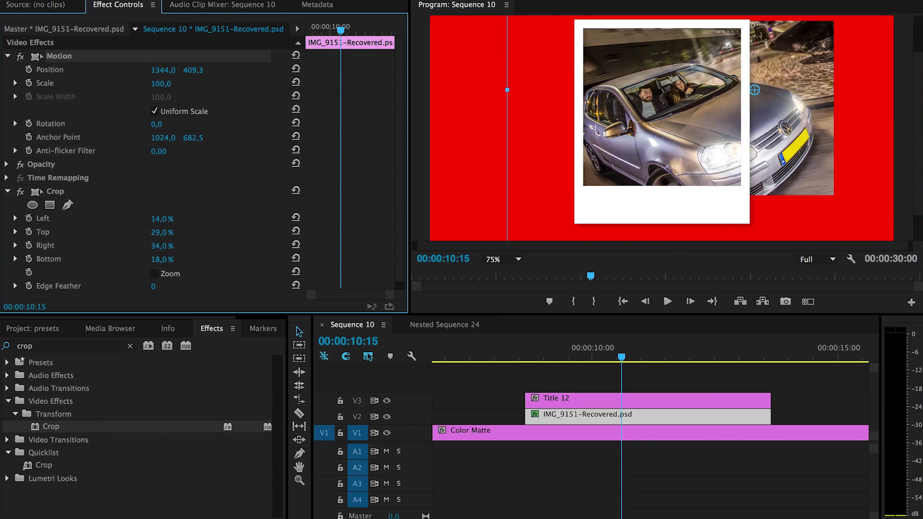
pyautogui.moveTo(152, 246); pyautogui.dragTo(160, 246)
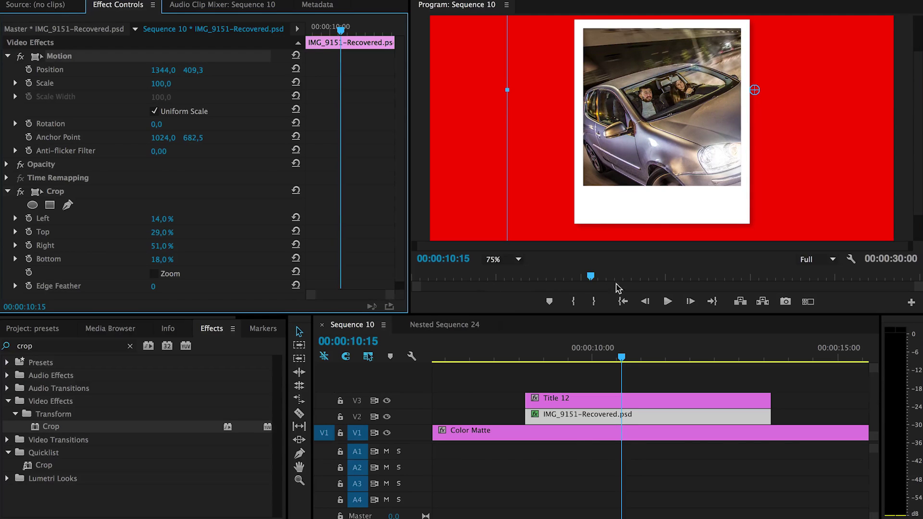
# Move the playhead to 00:00:09:15 and select the Title 12 clip.
pyautogui.click(573, 355)
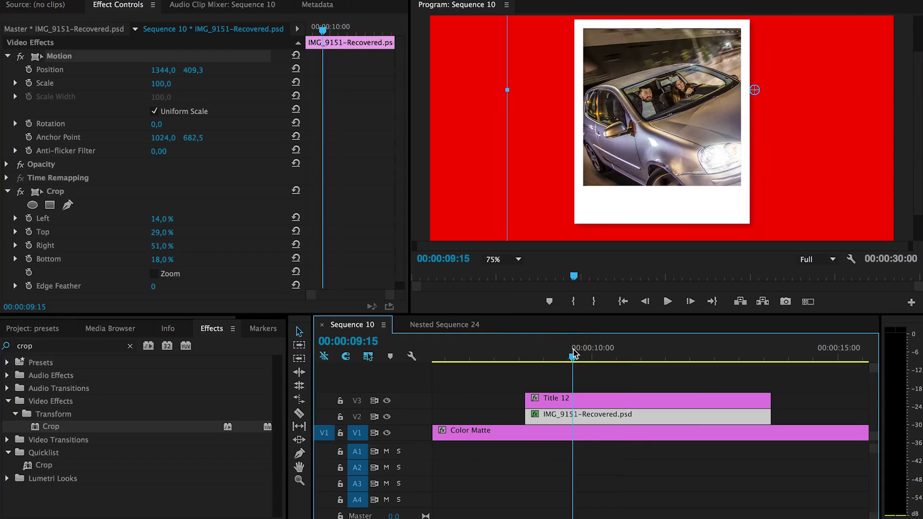
pyautogui.click(545, 374)
pyautogui.moveTo(541, 368); pyautogui.dragTo(598, 416)
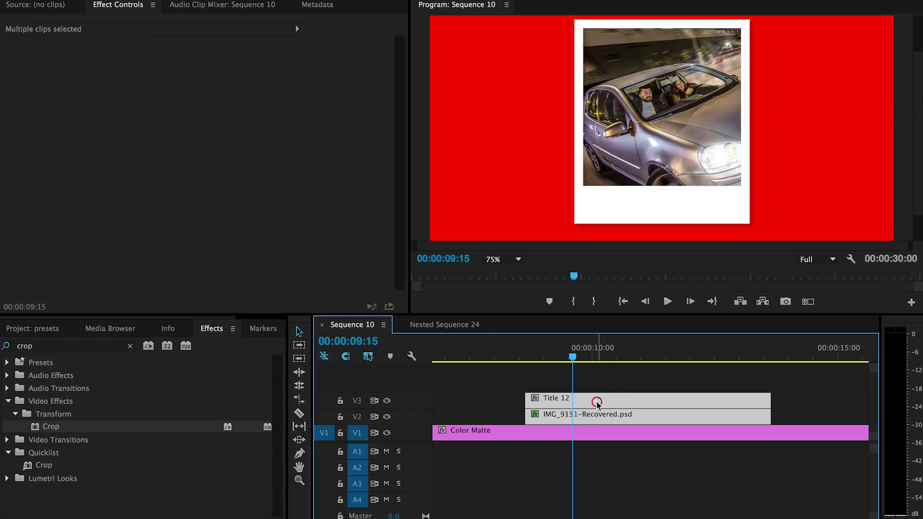
pyautogui.rightClick(599, 405)
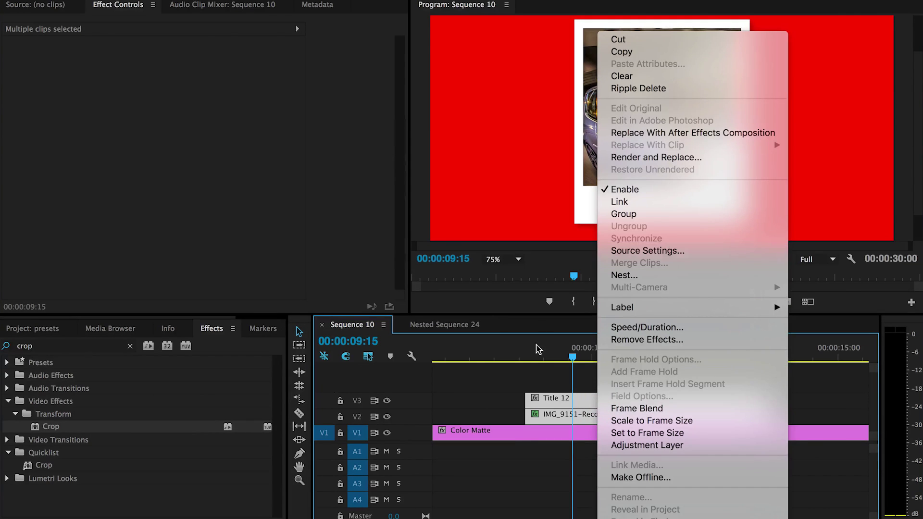
pyautogui.click(529, 378)
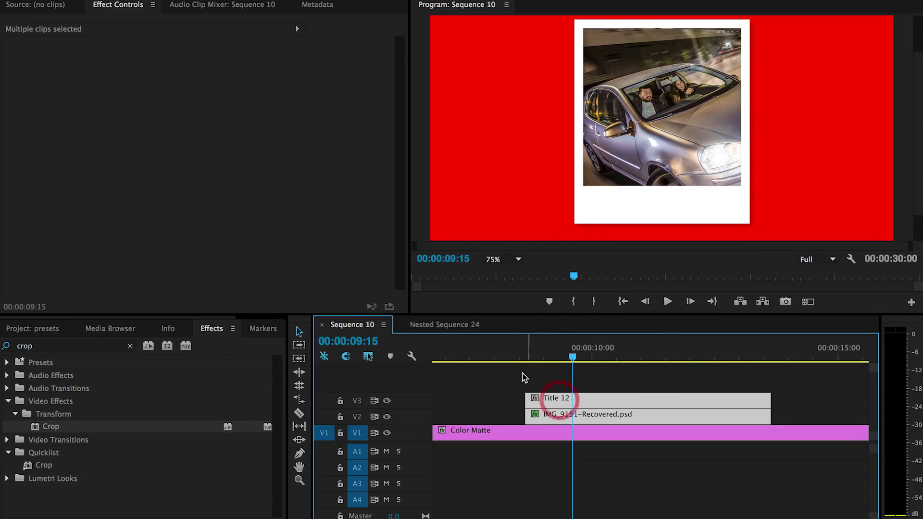
pyautogui.click(523, 377)
pyautogui.click(552, 397)
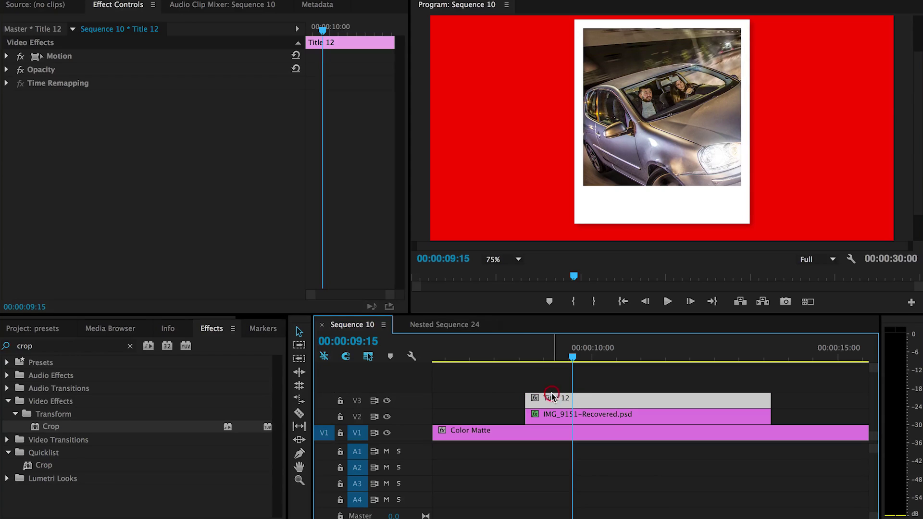
# Select the Title 12 and car photo clips and group them together.
pyautogui.click(6, 55)
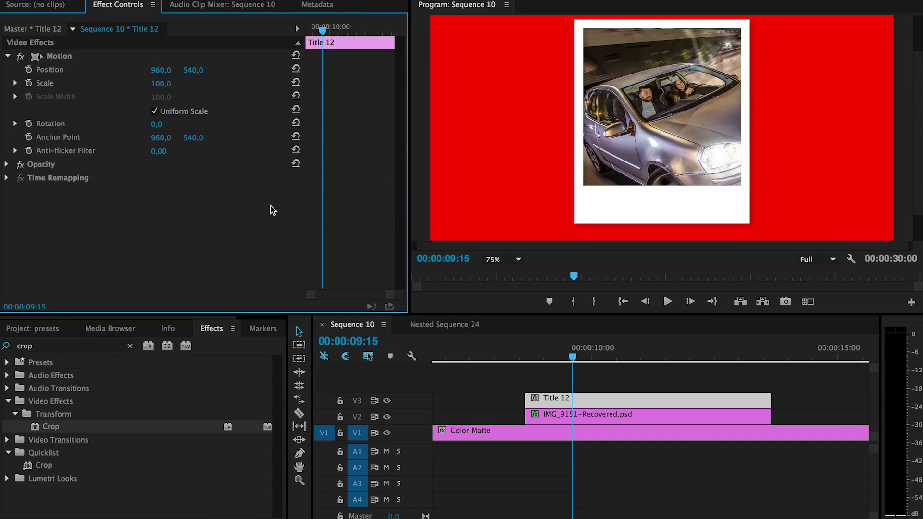
pyautogui.moveTo(162, 70); pyautogui.dragTo(162, 69)
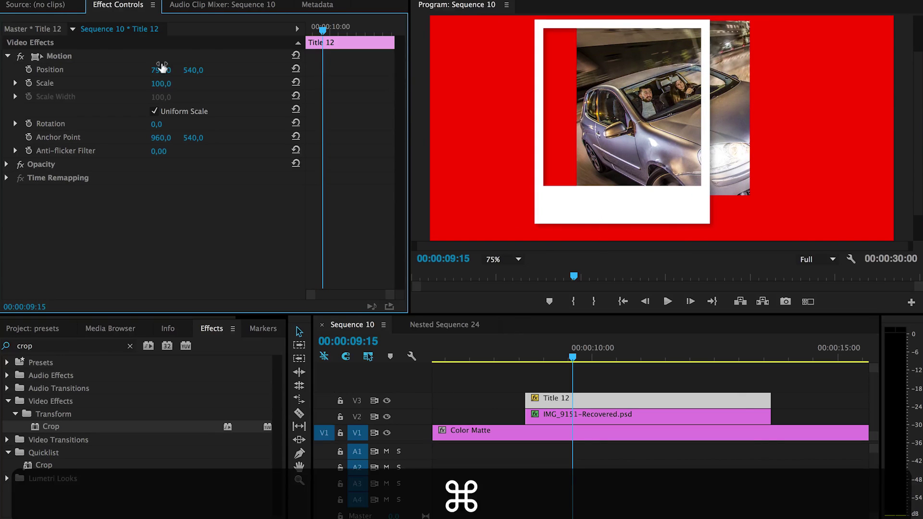
pyautogui.press('super+z')
pyautogui.moveTo(557, 384); pyautogui.dragTo(598, 420)
pyautogui.rightClick(602, 405)
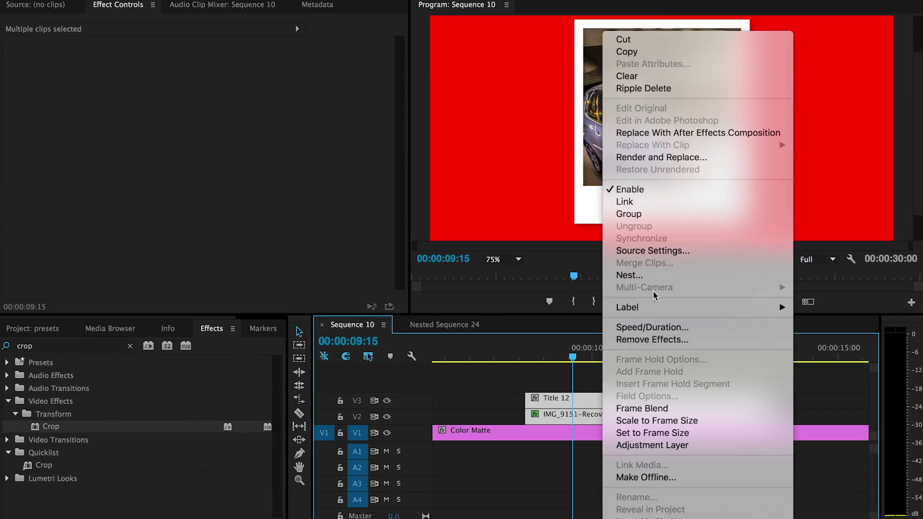
pyautogui.click(629, 214)
pyautogui.click(593, 371)
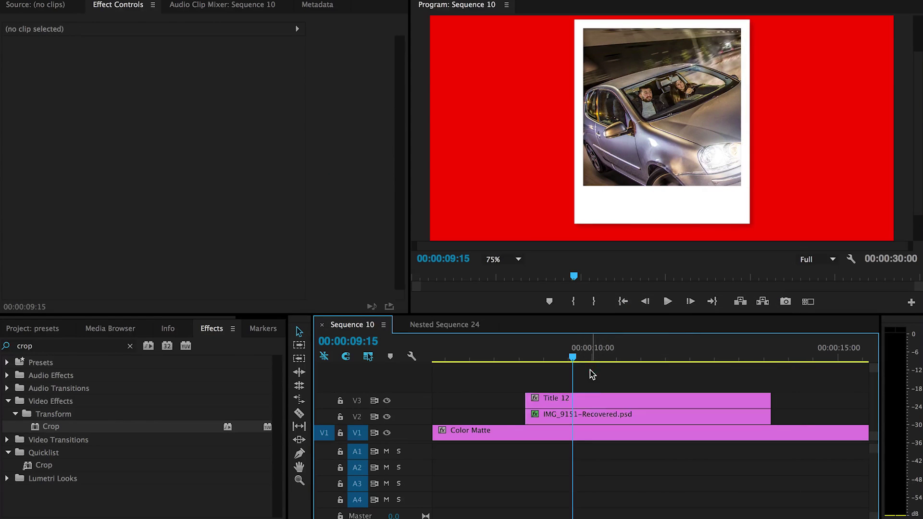
pyautogui.click(599, 404)
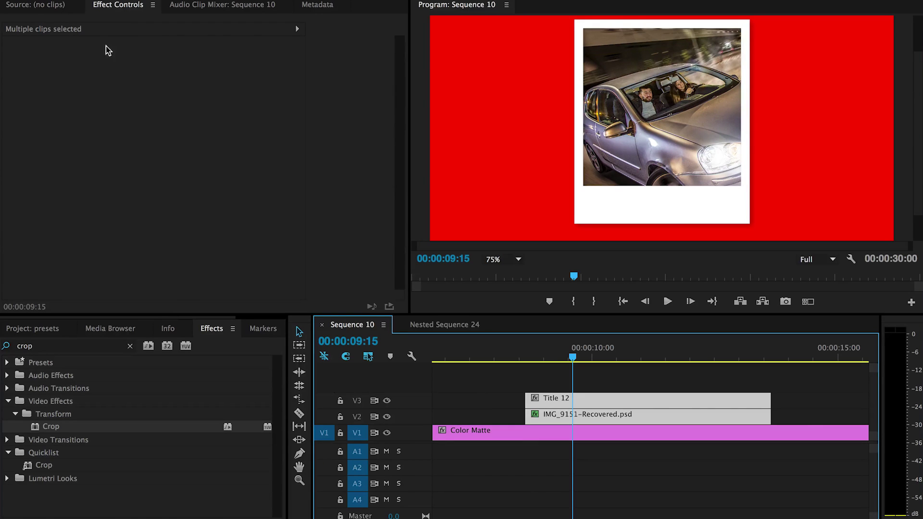
pyautogui.click(73, 29)
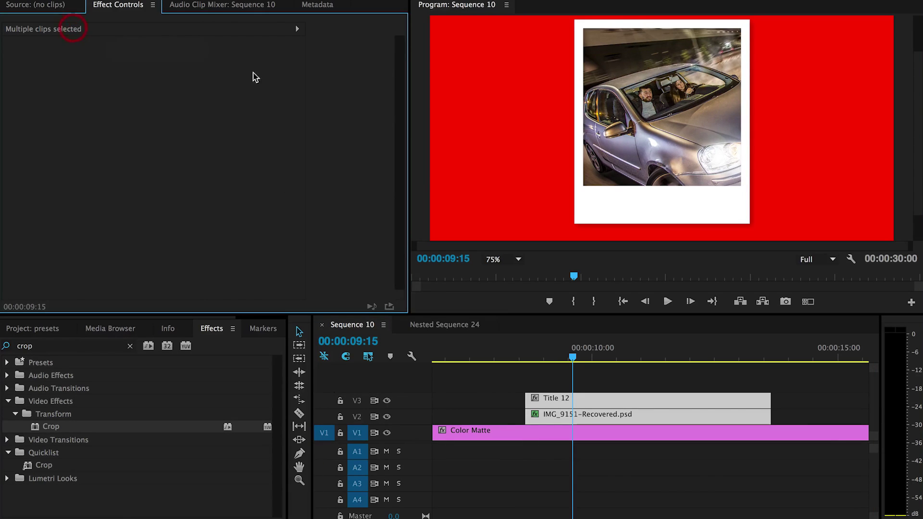
# Ungroup the clips, reselect both, and nest them into Nested Sequence 25.
pyautogui.rightClick(621, 404)
pyautogui.click(695, 226)
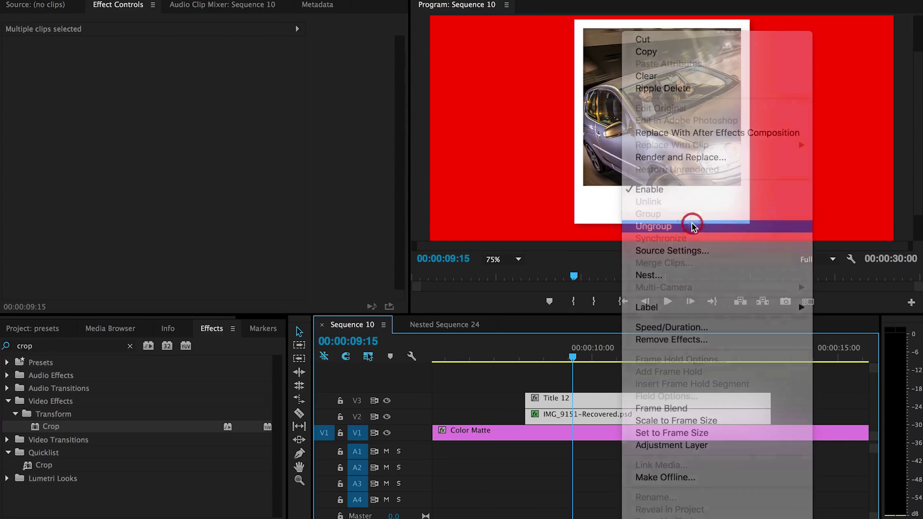
pyautogui.click(686, 379)
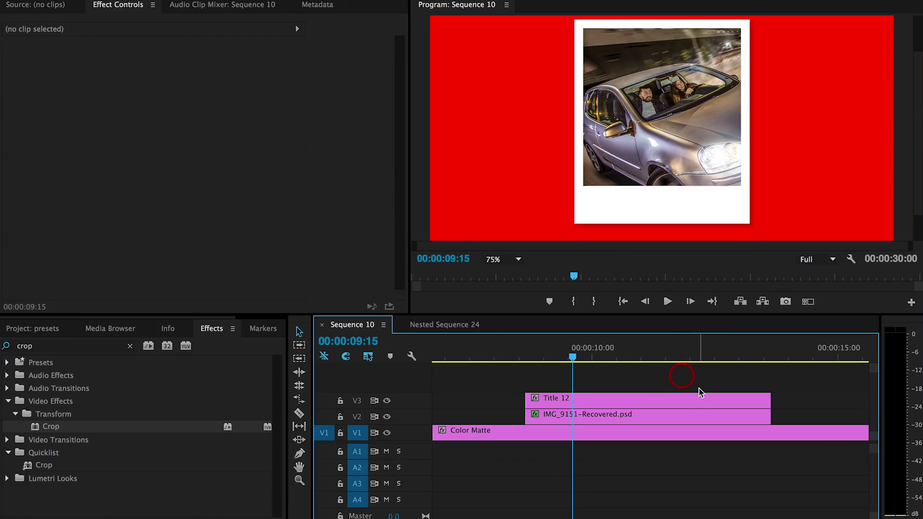
pyautogui.click(616, 405)
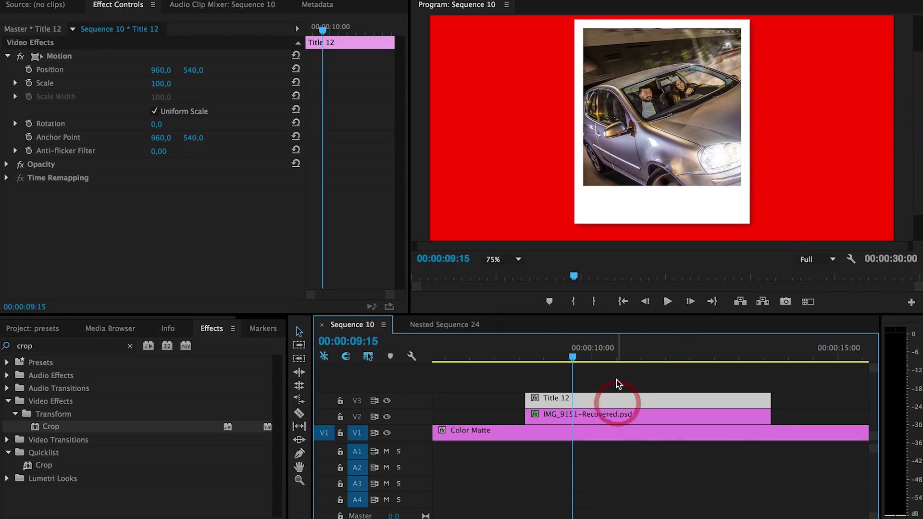
pyautogui.moveTo(617, 379); pyautogui.dragTo(654, 418)
pyautogui.rightClick(636, 403)
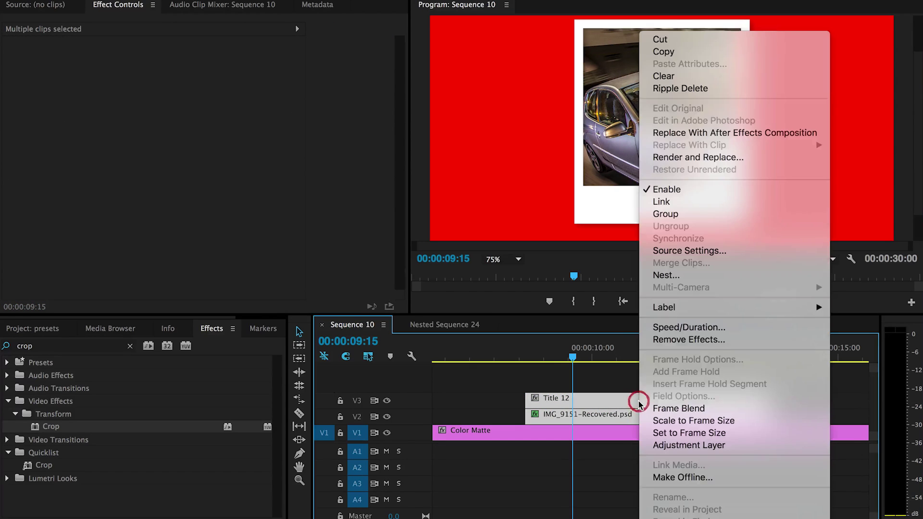
pyautogui.click(668, 275)
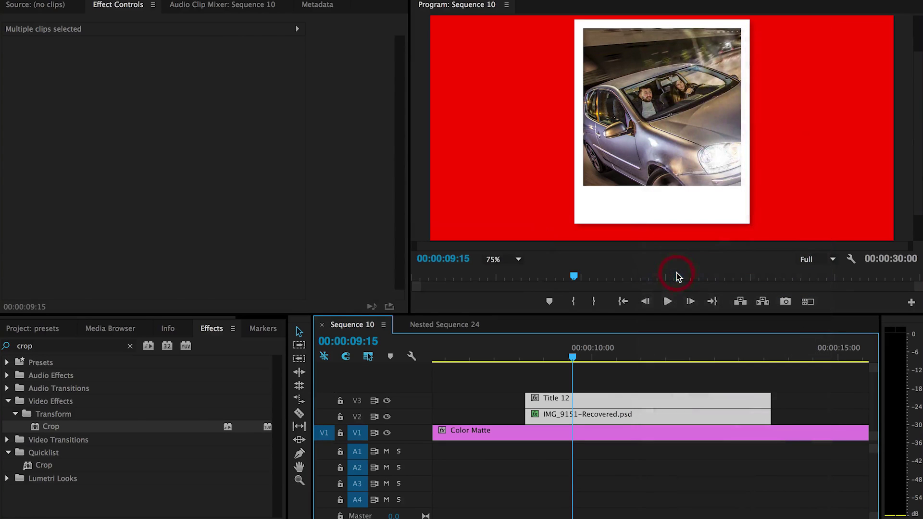
pyautogui.click(490, 284)
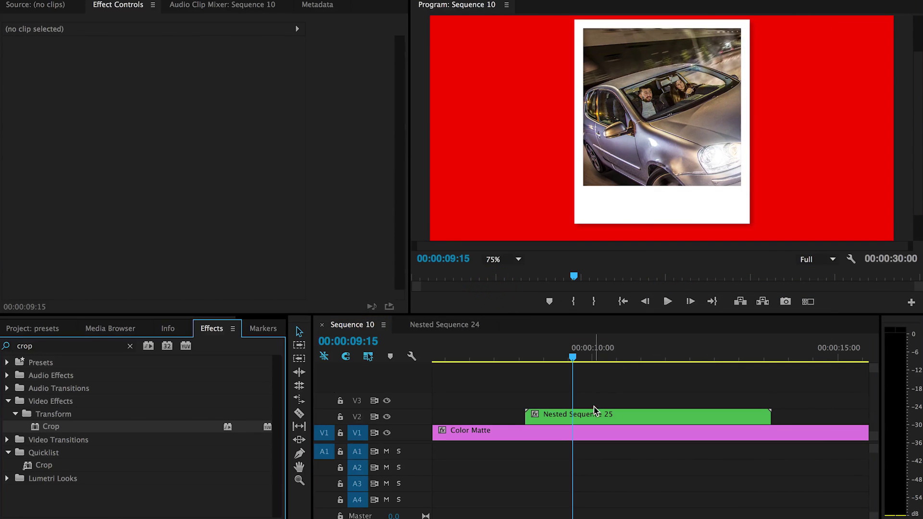
# Set Nested Sequence 25's Position to 1023, 564.
pyautogui.click(610, 388)
pyautogui.click(597, 417)
pyautogui.click(8, 56)
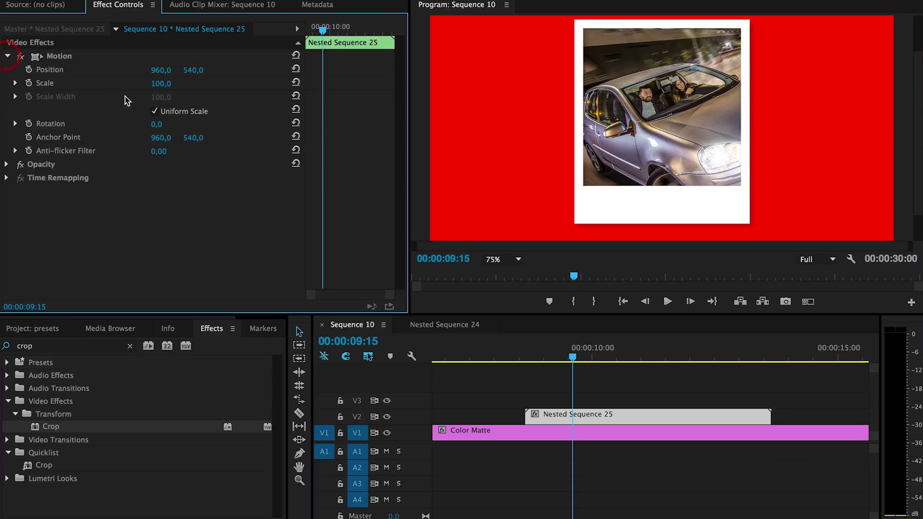
pyautogui.moveTo(160, 69); pyautogui.dragTo(269, 70)
pyautogui.moveTo(193, 69); pyautogui.dragTo(142, 70)
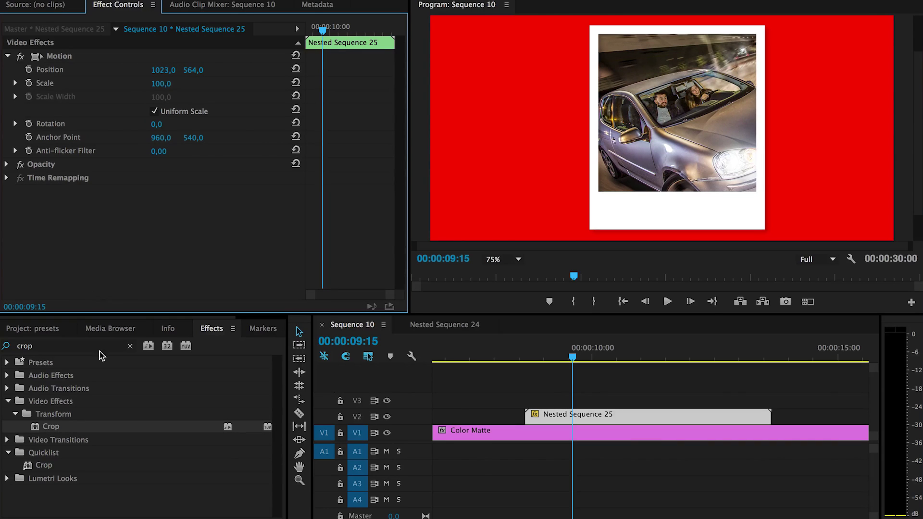
# Search '3d' and apply Basic 3D to Nested Sequence 25.
pyautogui.click(7, 486)
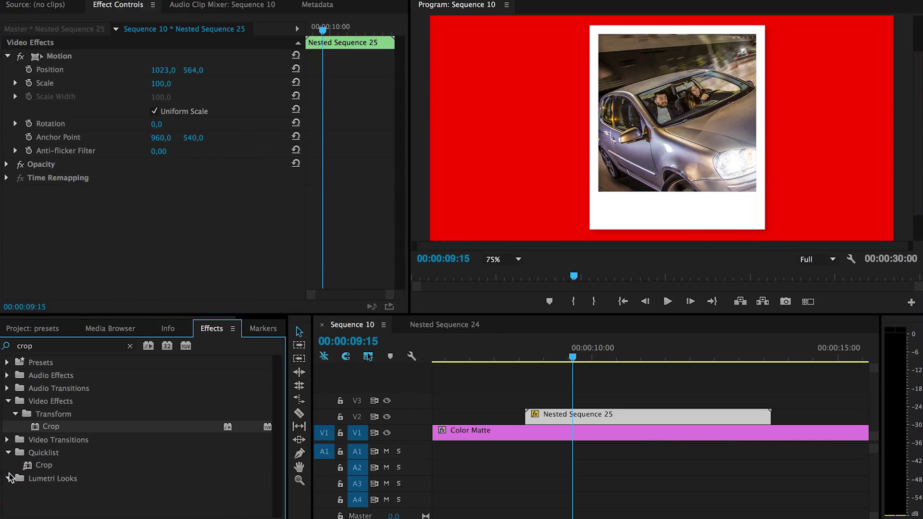
pyautogui.click(129, 346)
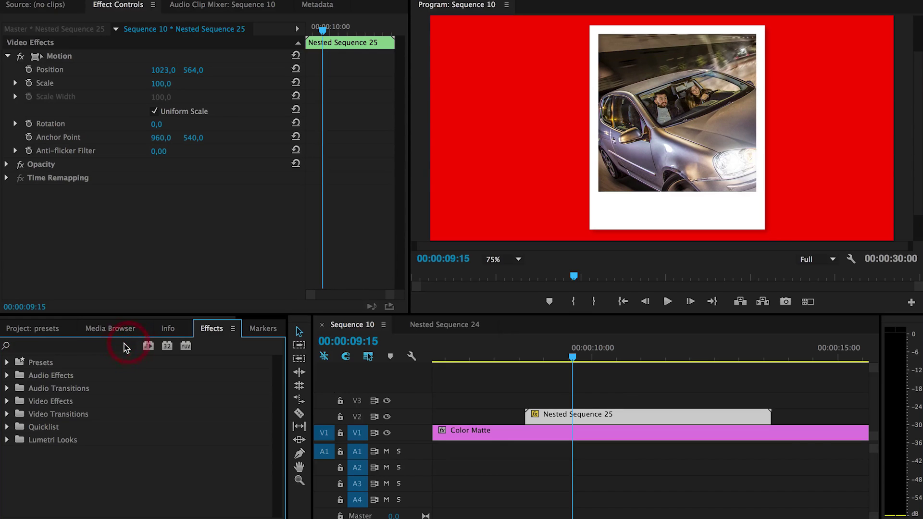
pyautogui.click(107, 347)
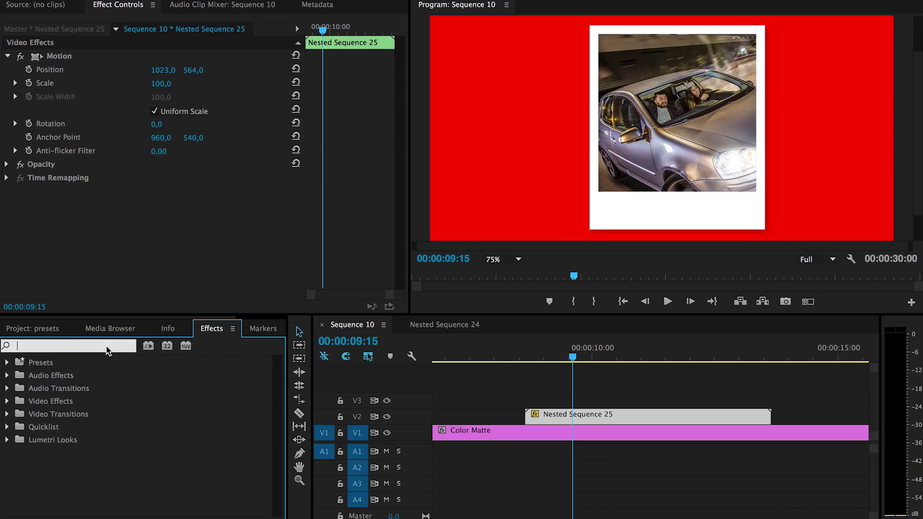
pyautogui.write('3d')
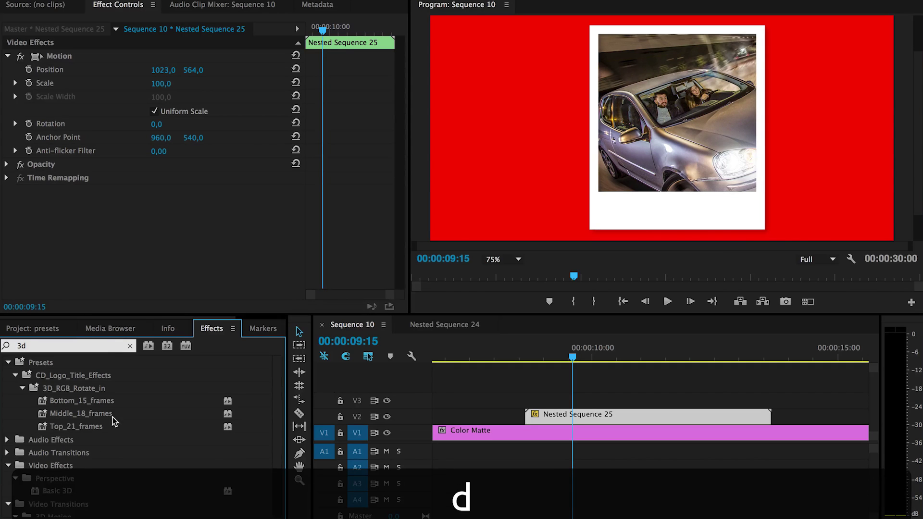
pyautogui.scroll(-3, 113, 421)
pyautogui.moveTo(66, 427); pyautogui.dragTo(576, 416)
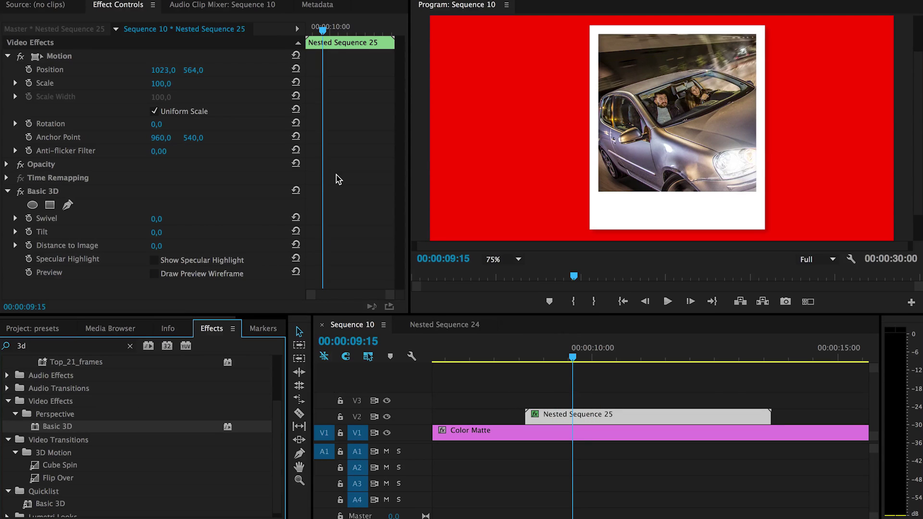
# Try out Basic 3D Tilt and Swivel values, leaving both at 0°.
pyautogui.moveTo(154, 231); pyautogui.dragTo(244, 218)
pyautogui.click(296, 231)
pyautogui.click(296, 217)
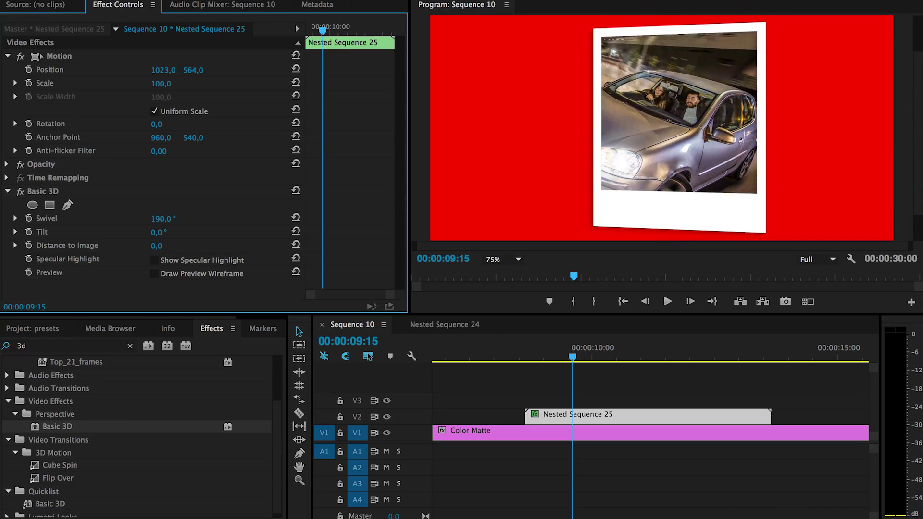
pyautogui.click(296, 219)
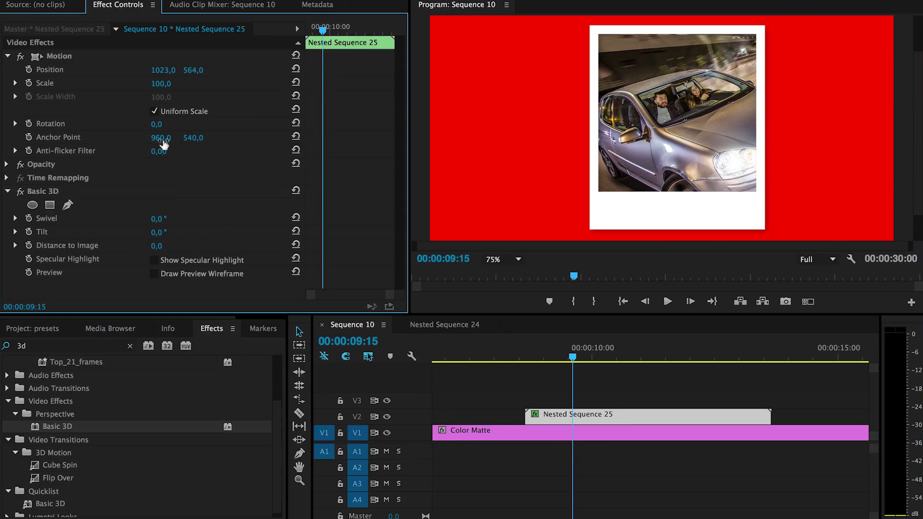
pyautogui.moveTo(158, 219); pyautogui.dragTo(177, 164)
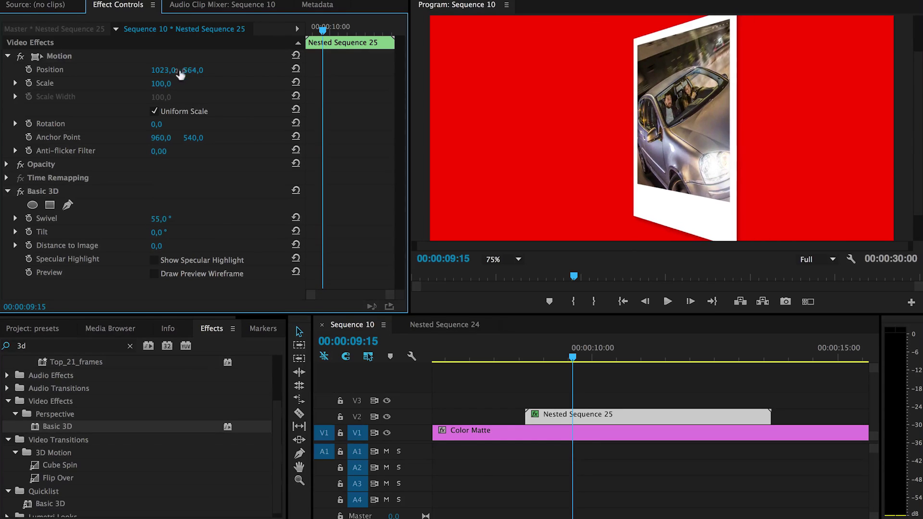
pyautogui.click(297, 217)
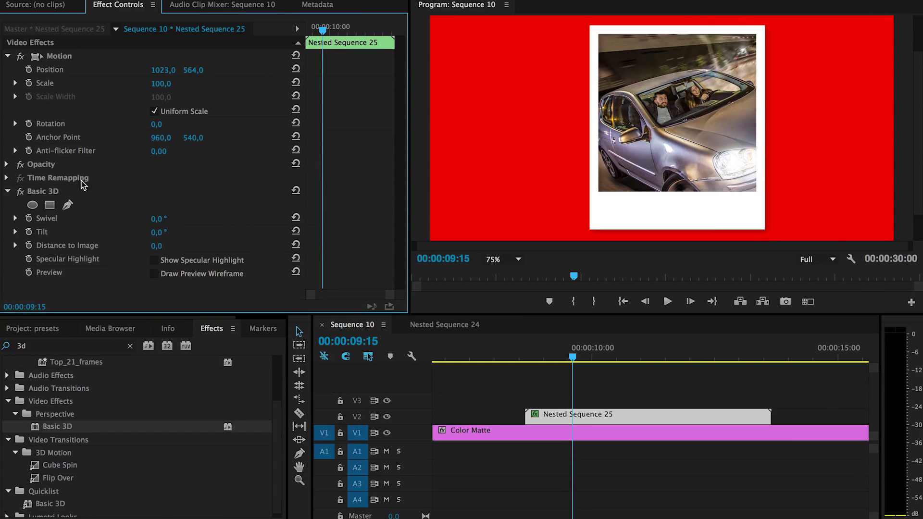
# Scale the polaroid to 75 and rotate it to 40°, trying Basic 3D Swivel then resetting it.
pyautogui.moveTo(156, 124); pyautogui.dragTo(178, 124)
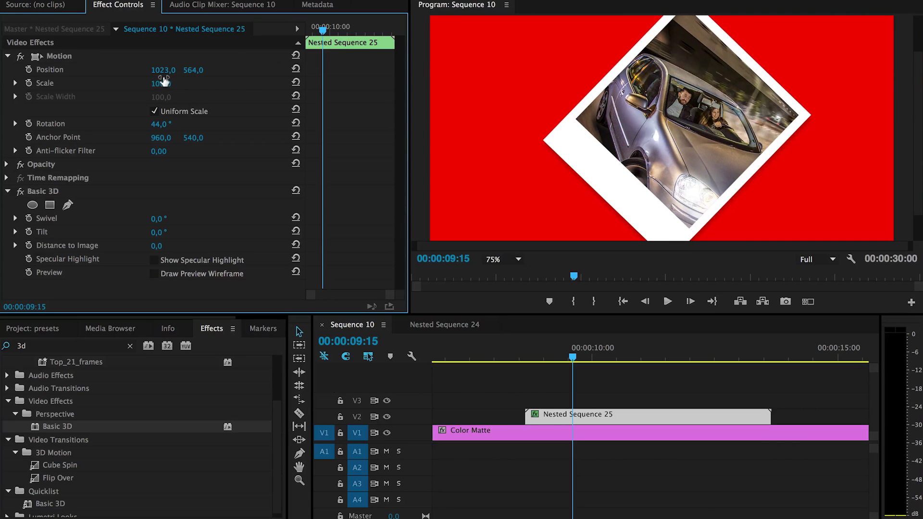
pyautogui.moveTo(161, 84); pyautogui.dragTo(149, 84)
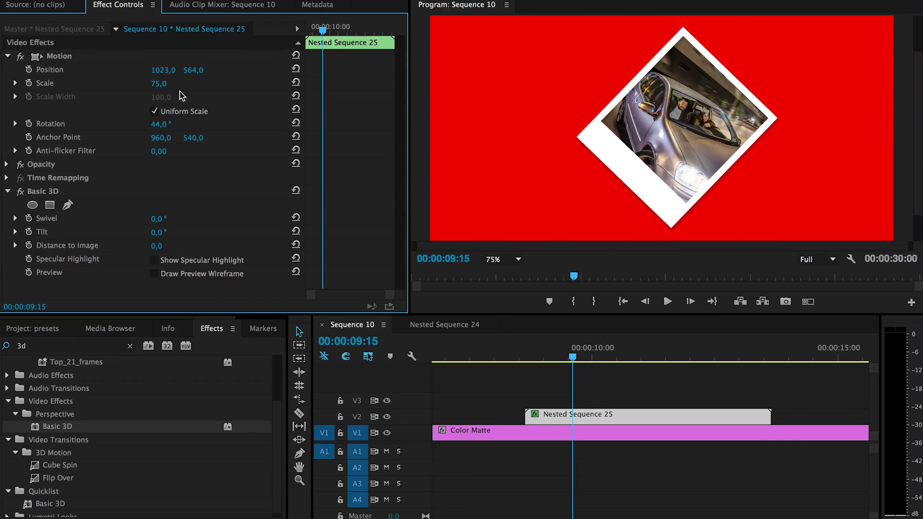
pyautogui.moveTo(161, 124); pyautogui.dragTo(159, 124)
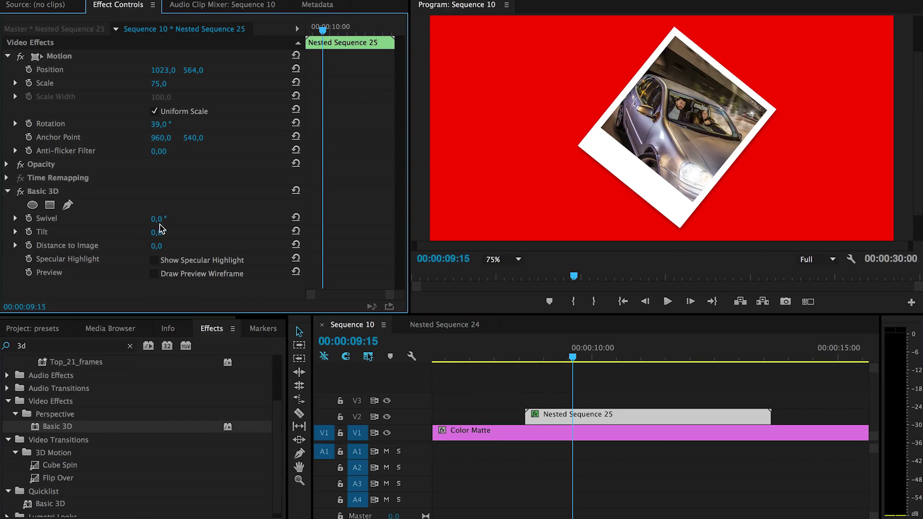
pyautogui.moveTo(158, 218); pyautogui.dragTo(149, 219)
pyautogui.click(296, 218)
pyautogui.moveTo(159, 124); pyautogui.dragTo(161, 124)
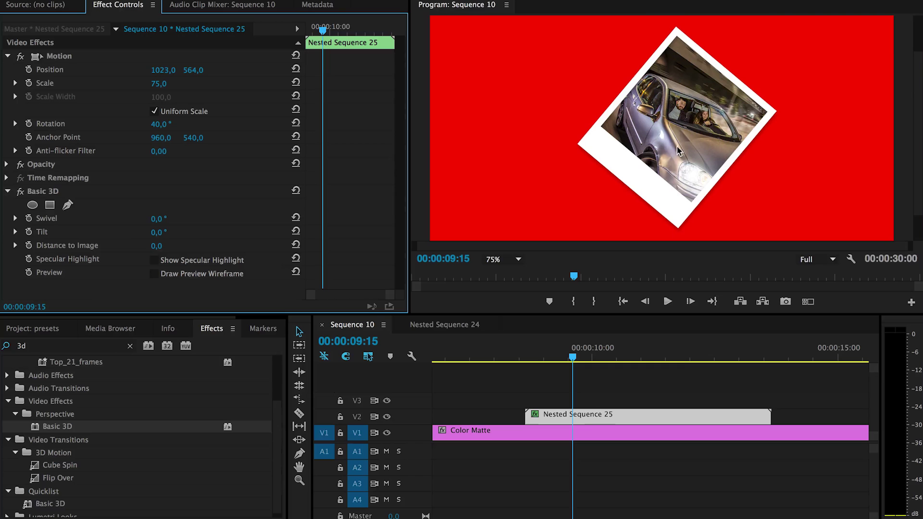
# Delete the Basic 3D effect from the Nested Sequence 25 clip.
pyautogui.rightClick(591, 417)
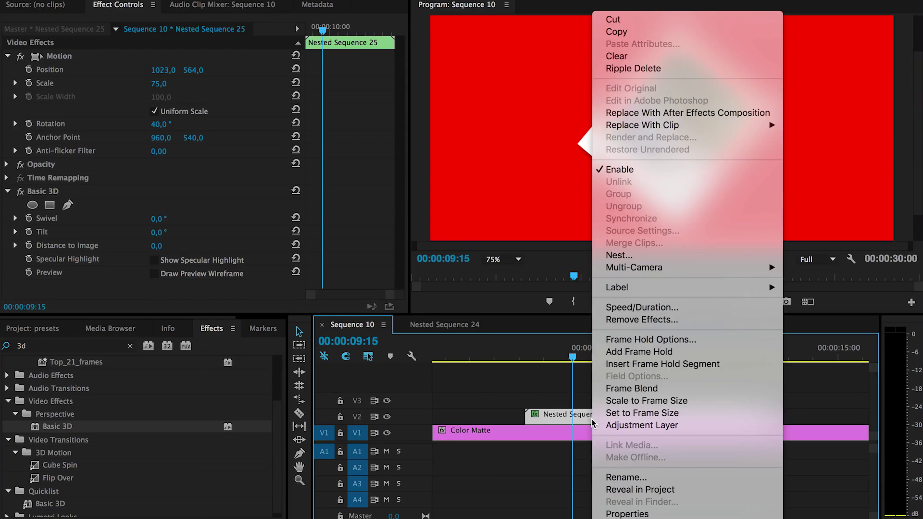
pyautogui.click(21, 195)
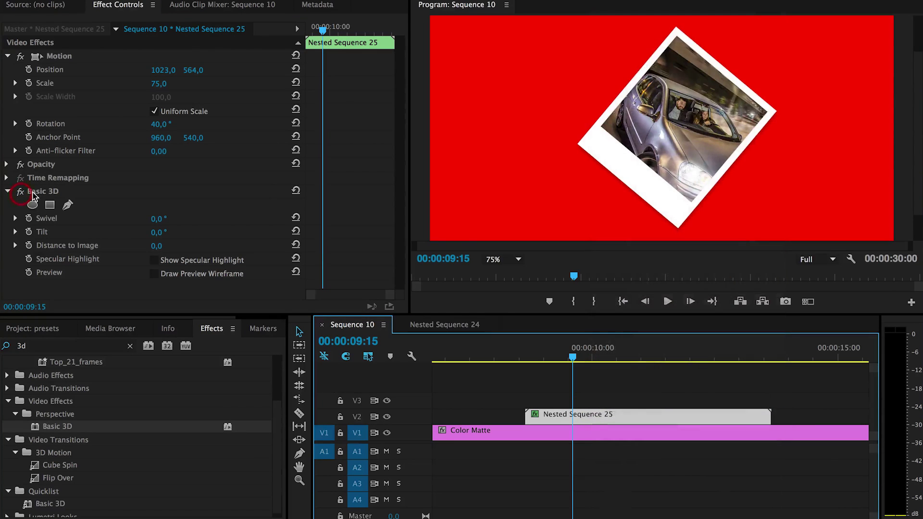
pyautogui.press('BackSpace')
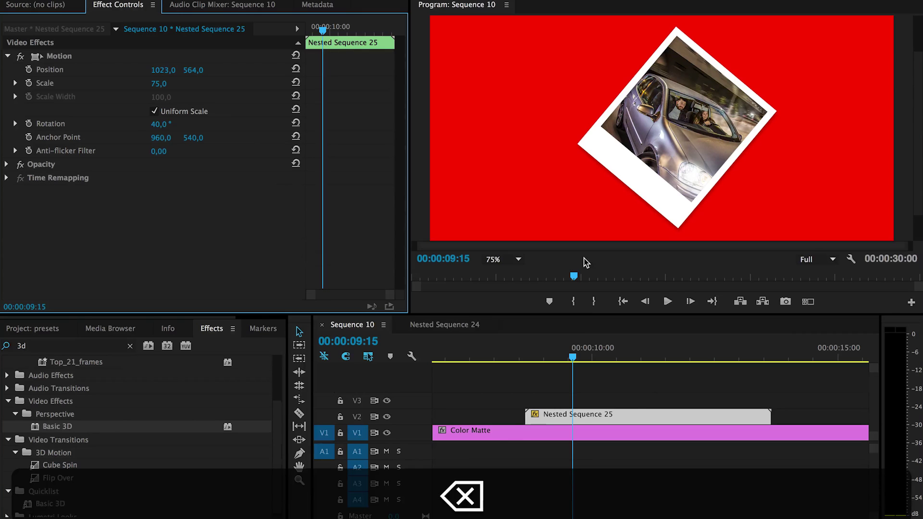
# Nest the clip as Nested Sequence 26 and apply Basic 3D to it.
pyautogui.click(627, 419)
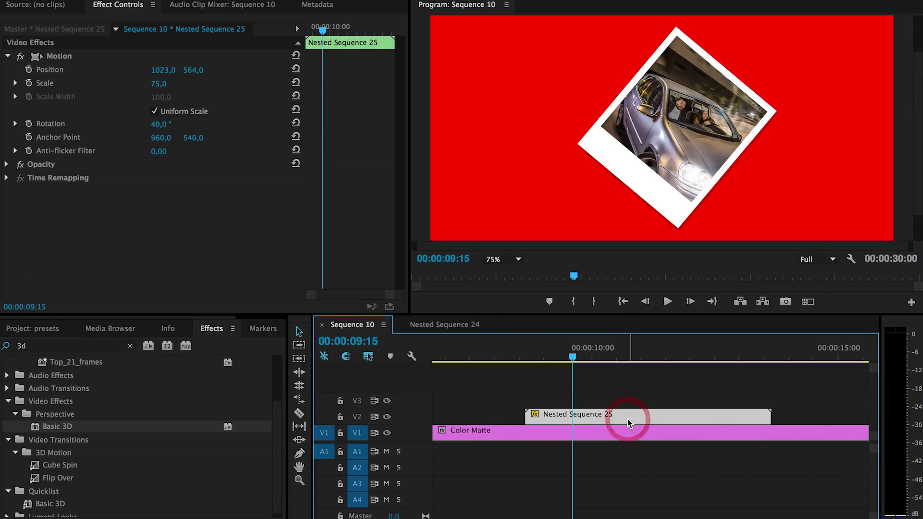
pyautogui.rightClick(628, 420)
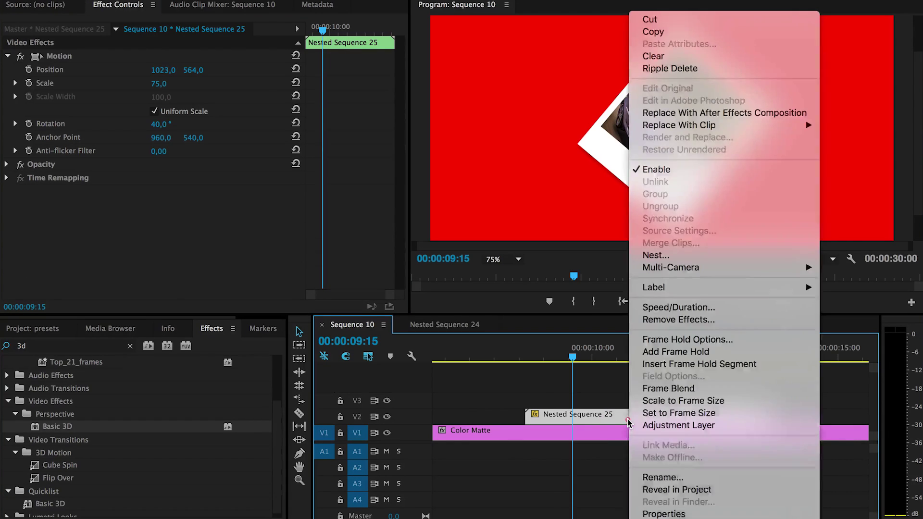
pyautogui.click(716, 257)
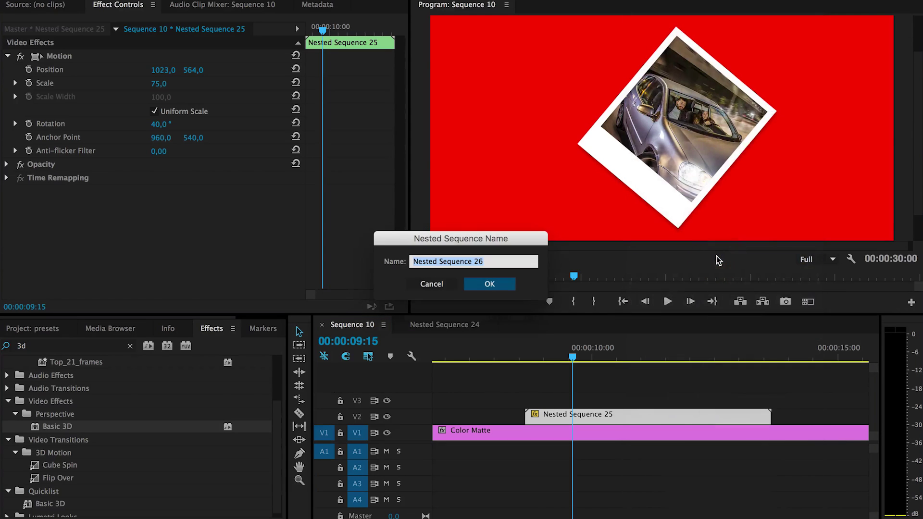
pyautogui.click(488, 282)
pyautogui.moveTo(61, 429); pyautogui.dragTo(584, 413)
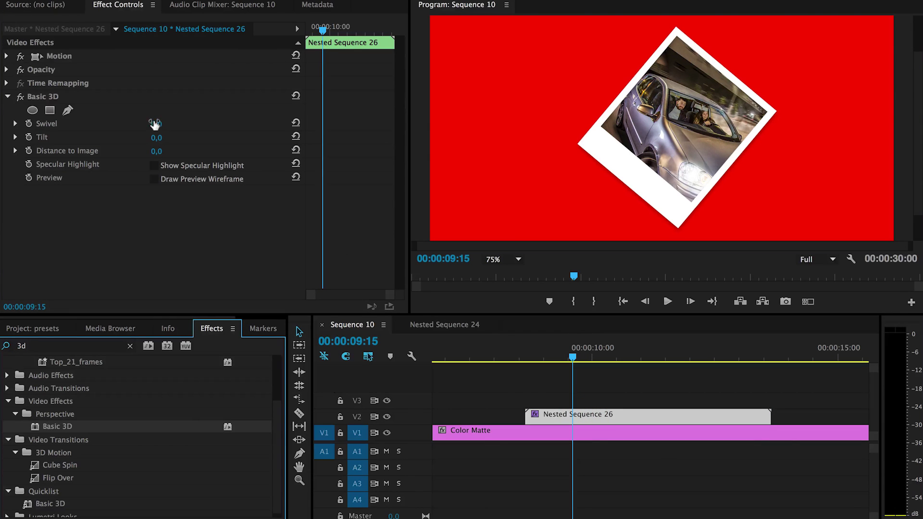
# Test Basic 3D Swivel angles on Nested Sequence 26, then select the Basic 3D effect.
pyautogui.moveTo(155, 125); pyautogui.dragTo(662, 124)
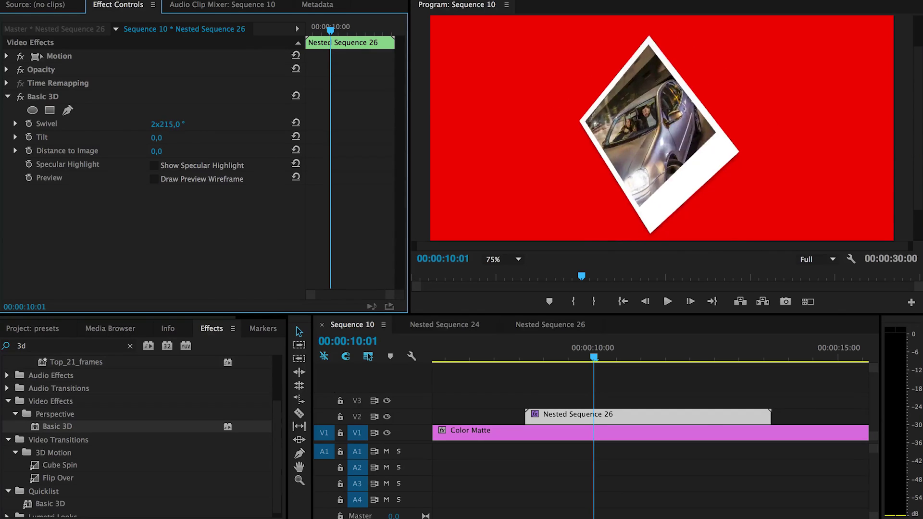
pyautogui.moveTo(166, 124); pyautogui.dragTo(125, 124)
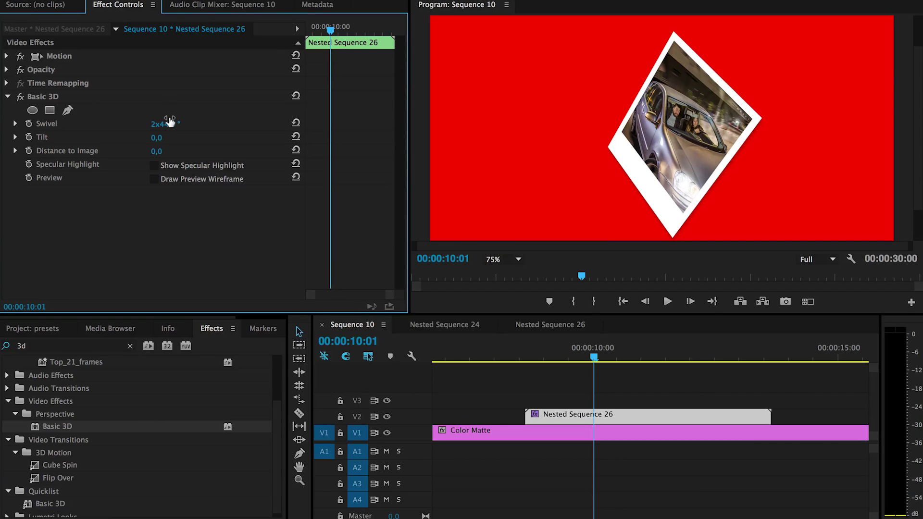
pyautogui.moveTo(169, 123)
pyautogui.mouseDown()
pyautogui.moveTo(149, 123)
pyautogui.moveTo(159, 120)
pyautogui.mouseUp()
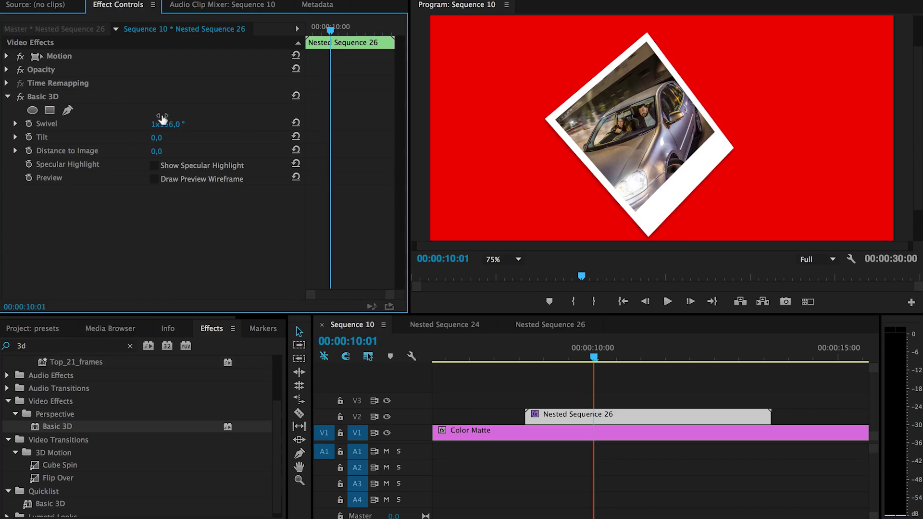
pyautogui.click(63, 98)
# Delete Basic 3D and undo back to un-nested Nested Sequence 25, upright at Scale 75.
pyautogui.press('BackSpace')
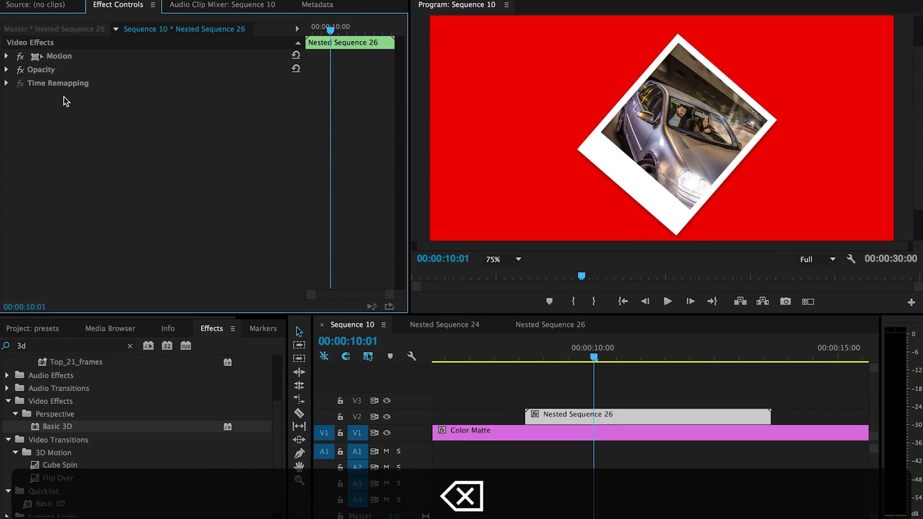
pyautogui.press('super+z')
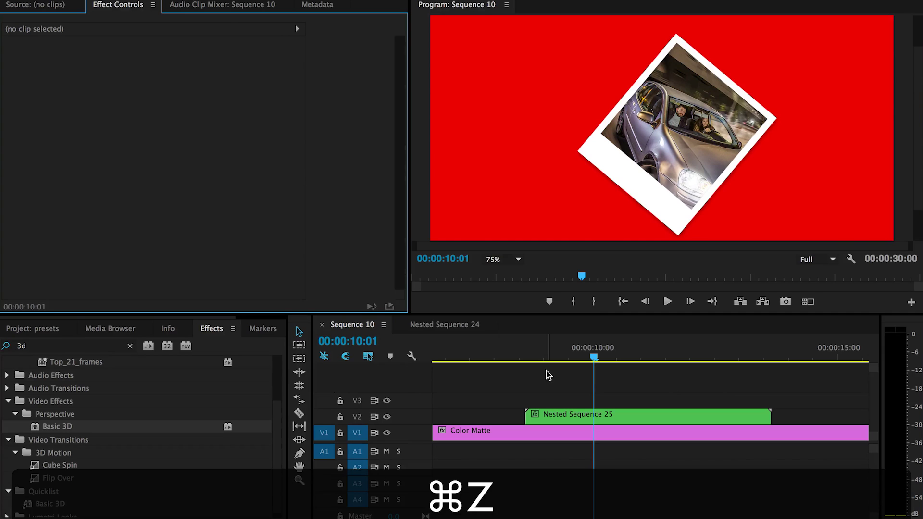
pyautogui.press('super+z')
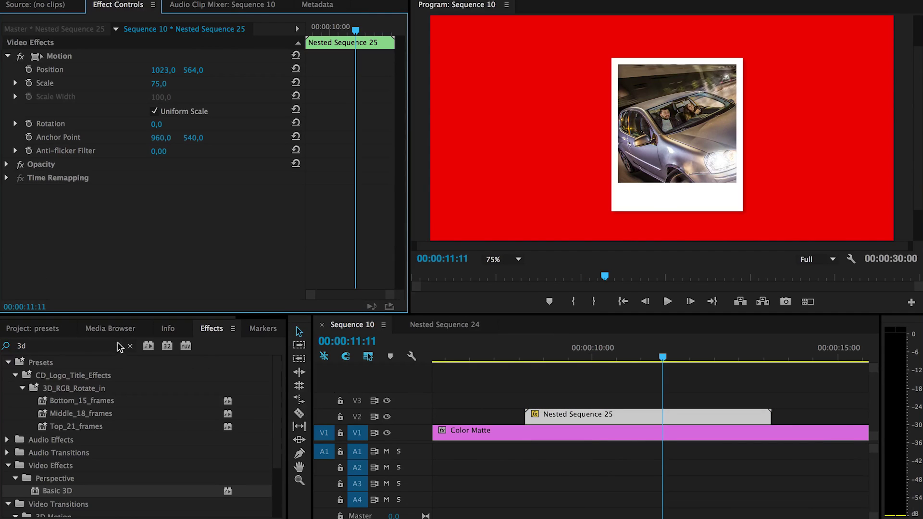
# Clear the Effects search field and search for 'transf'.
pyautogui.click(130, 346)
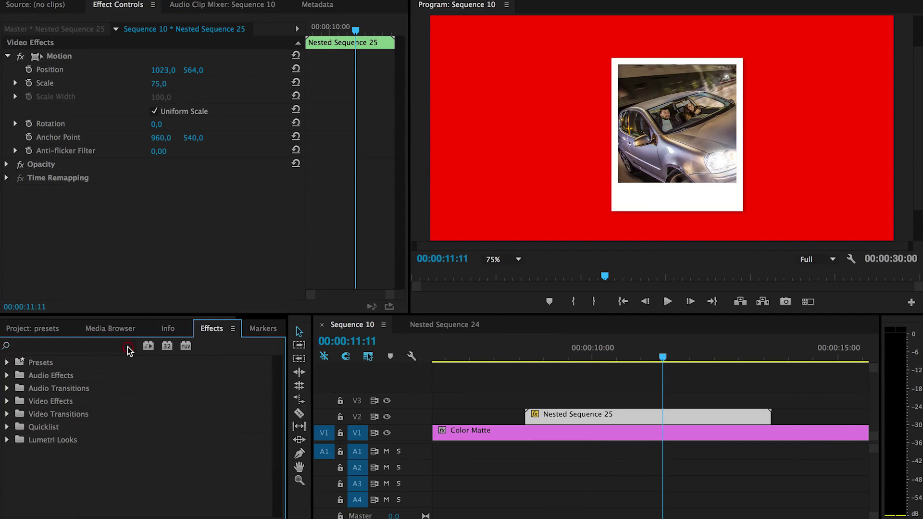
pyautogui.click(70, 349)
pyautogui.write('t')
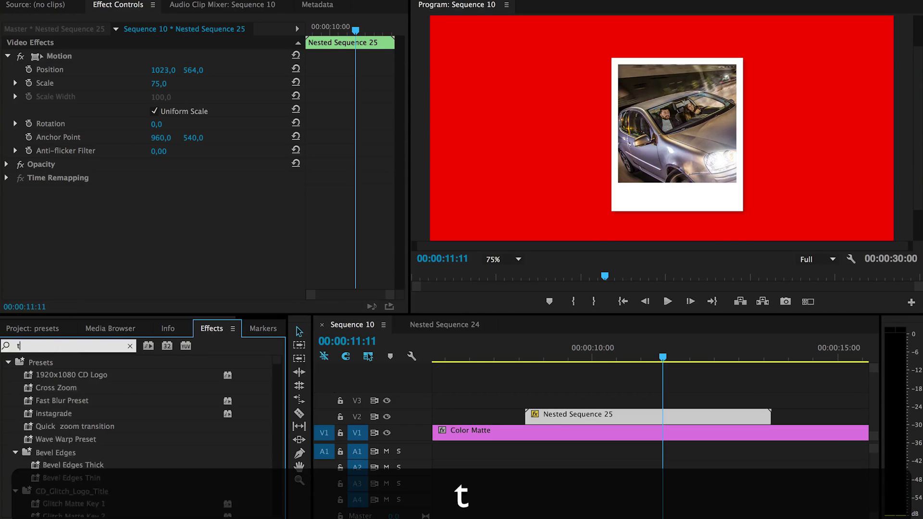
pyautogui.write('rans')
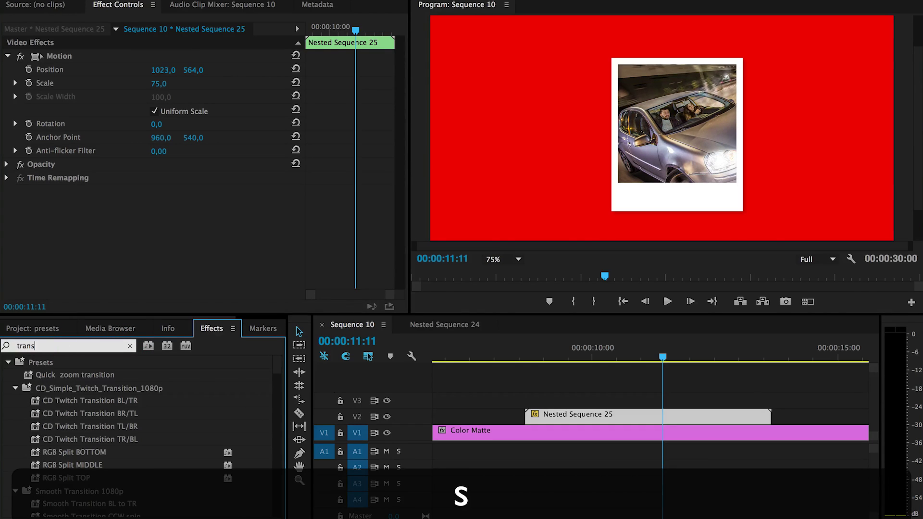
pyautogui.write('f')
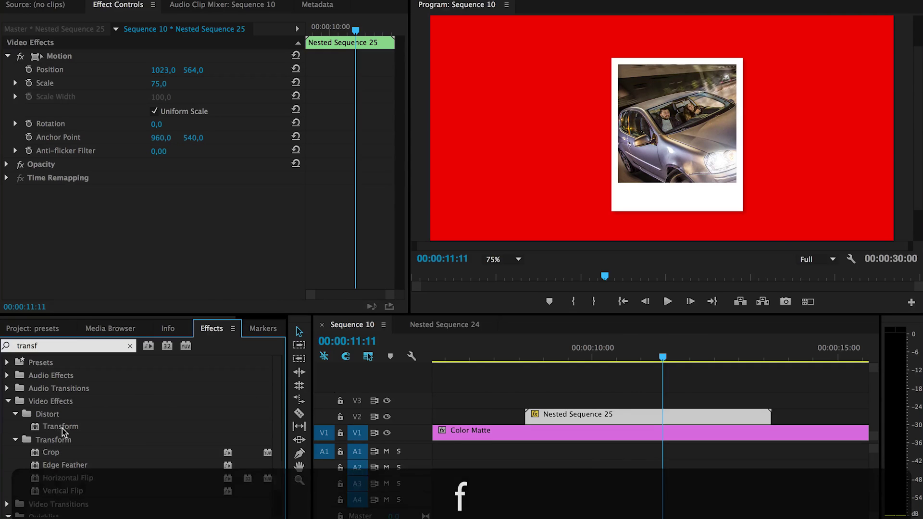
# Apply Transform to Nested Sequence 25 and keyframe its Rotation at -18° at 00:00:11:11.
pyautogui.moveTo(62, 427); pyautogui.dragTo(548, 412)
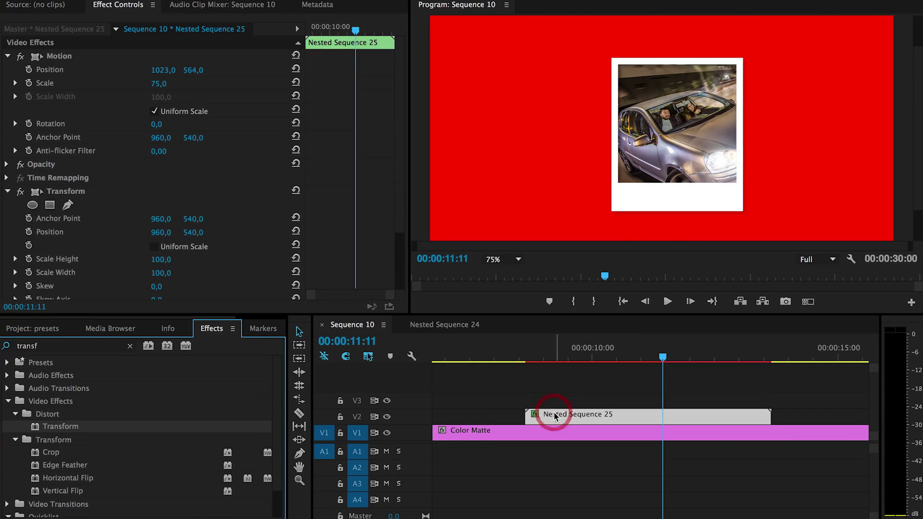
pyautogui.scroll(-3, 242, 124)
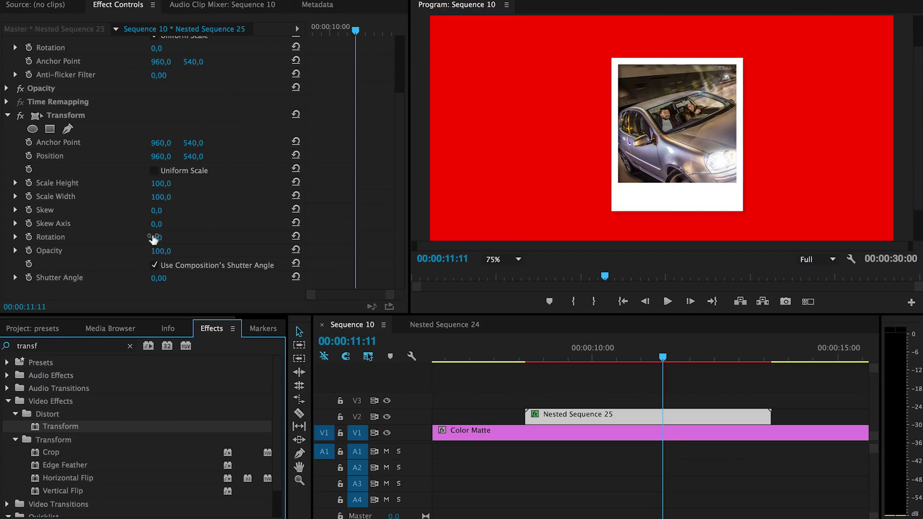
pyautogui.moveTo(154, 238); pyautogui.dragTo(146, 238)
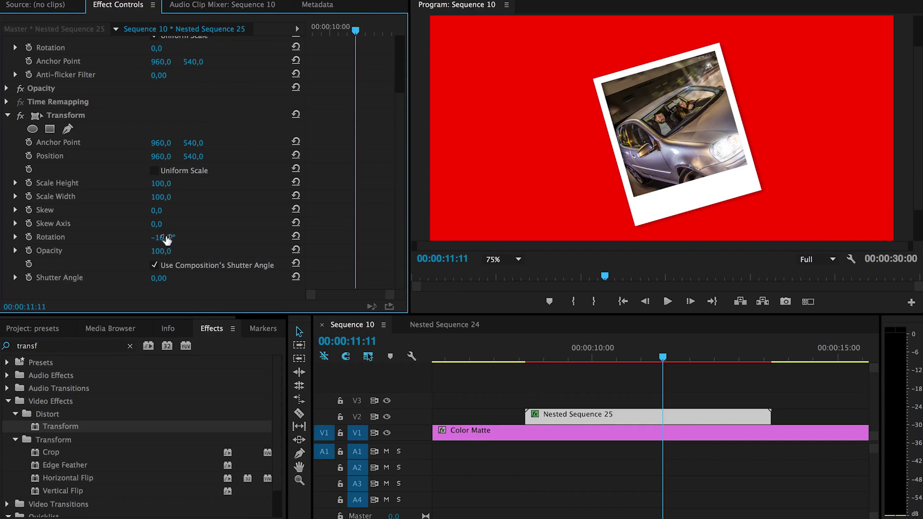
pyautogui.click(296, 237)
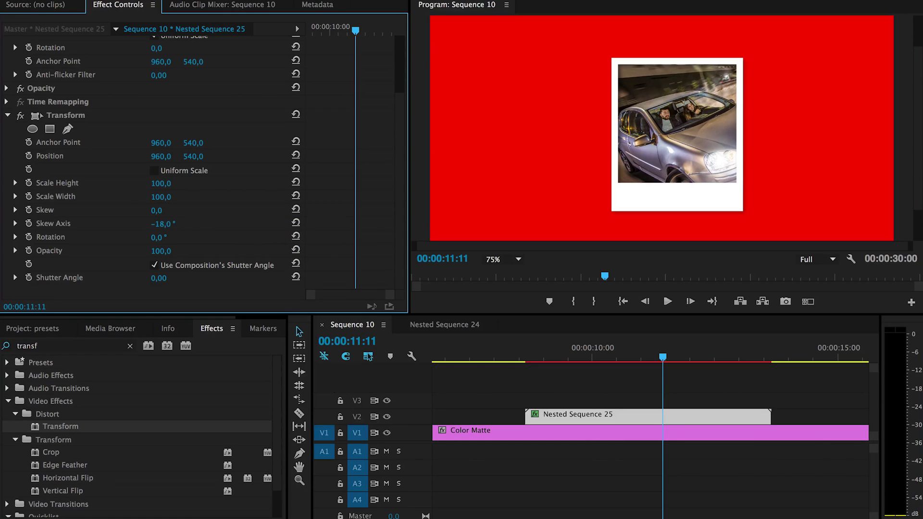
pyautogui.press('super+z')
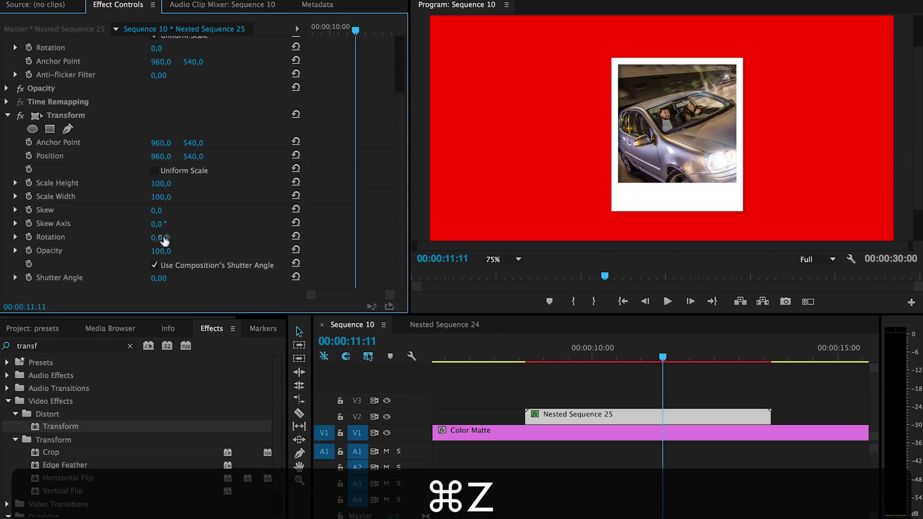
pyautogui.moveTo(155, 235); pyautogui.dragTo(167, 238)
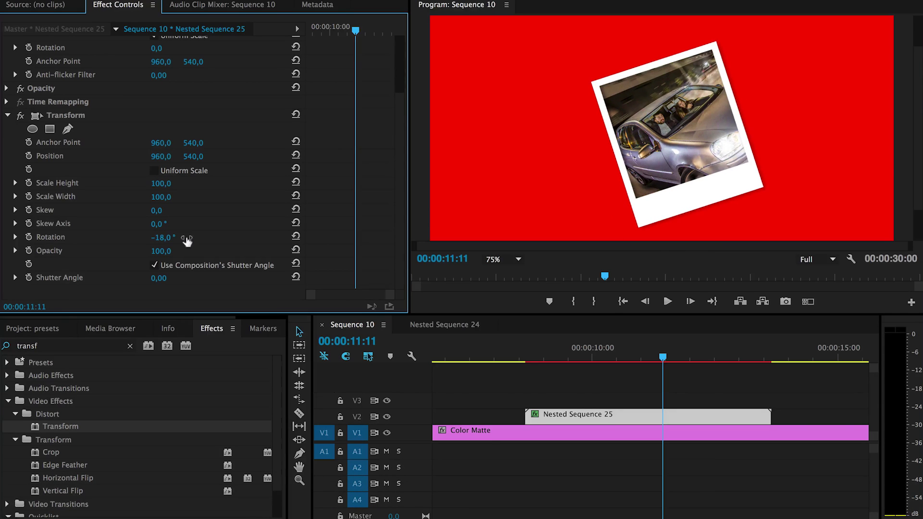
pyautogui.click(29, 237)
pyautogui.moveTo(355, 238); pyautogui.dragTo(399, 241)
# Keyframe the Transform Position off-screen top-left at -406/-799.
pyautogui.click(60, 115)
pyautogui.click(575, 49)
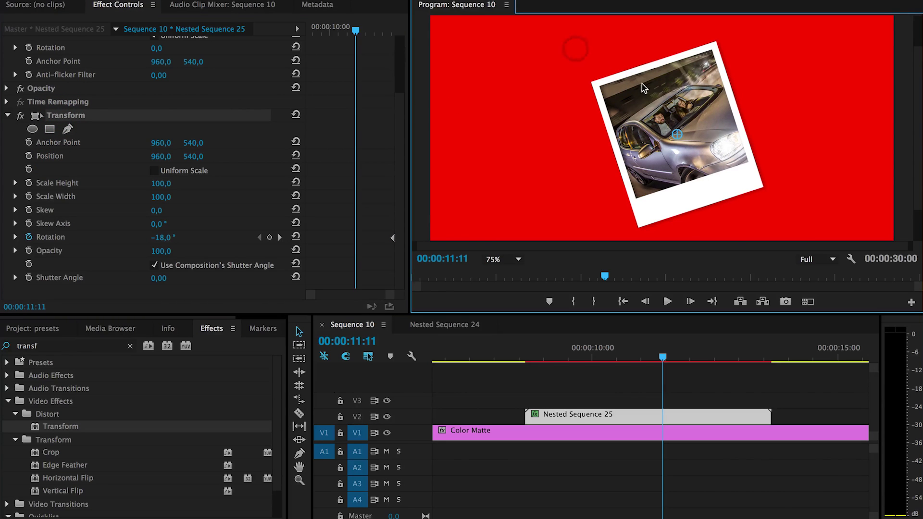
pyautogui.click(83, 169)
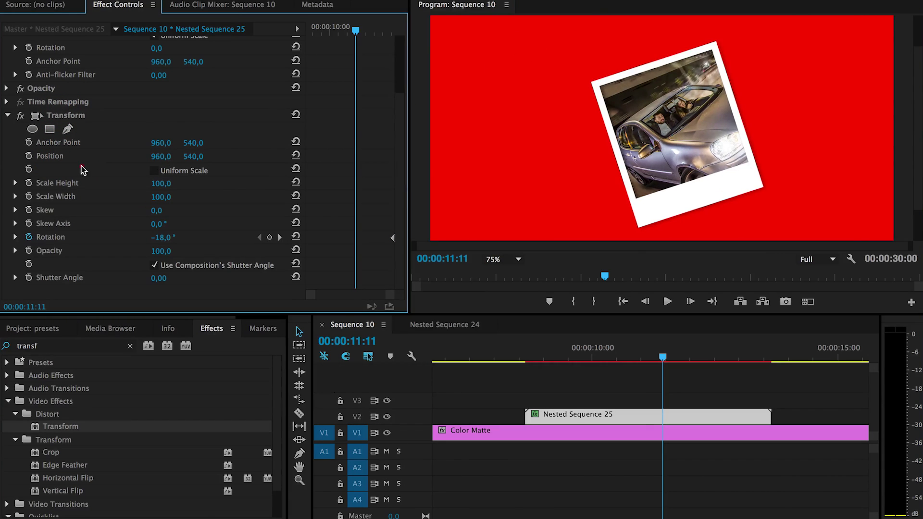
pyautogui.moveTo(161, 156); pyautogui.dragTo(72, 156)
pyautogui.moveTo(198, 156); pyautogui.dragTo(114, 157)
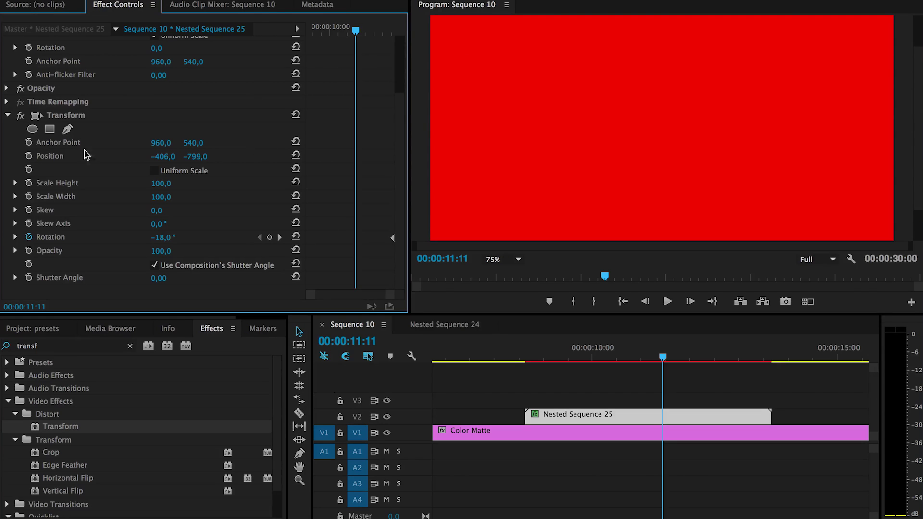
pyautogui.click(29, 156)
# Add a later Position keyframe centred at 960/540 and preview the slide-in.
pyautogui.click(296, 155)
pyautogui.moveTo(353, 158); pyautogui.dragTo(423, 163)
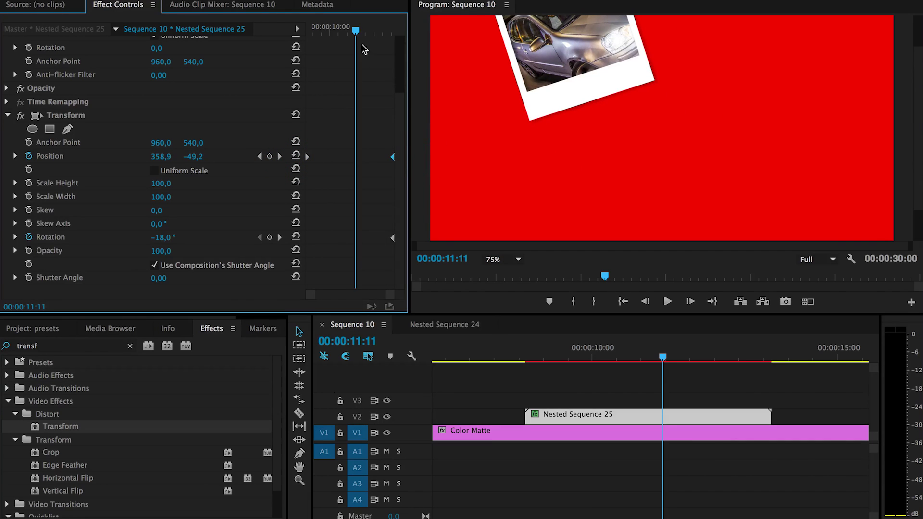
pyautogui.moveTo(356, 32); pyautogui.dragTo(381, 41)
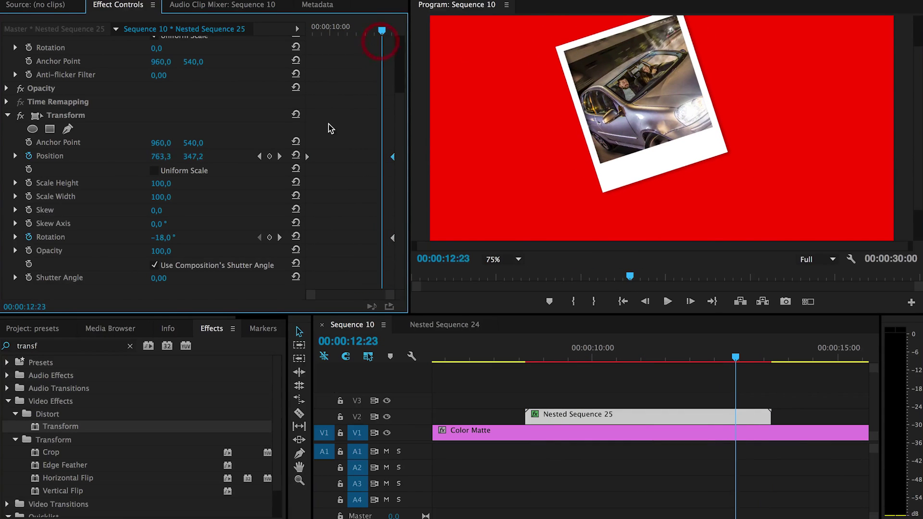
# Set the starting Transform Rotation to about 17.9° and preview the animation from 10:16.
pyautogui.click(174, 239)
pyautogui.write('2')
pyautogui.press('Return')
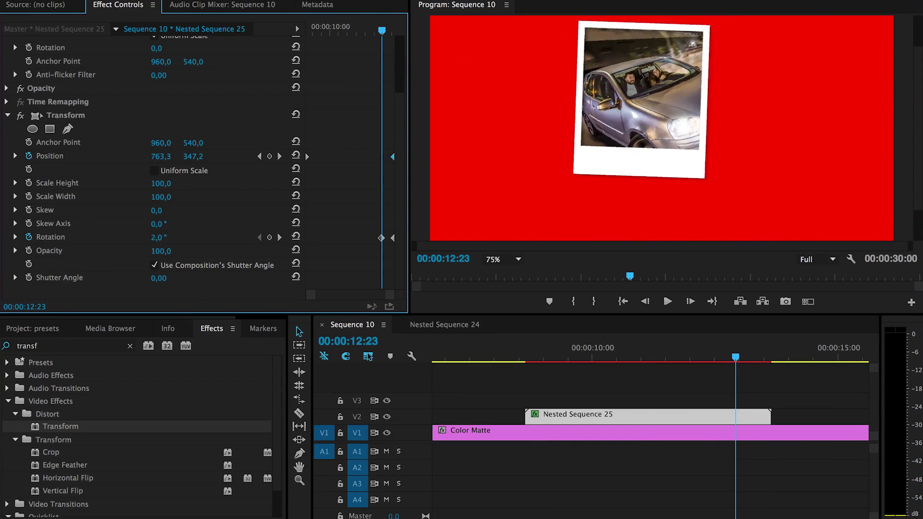
pyautogui.moveTo(161, 238); pyautogui.dragTo(170, 237)
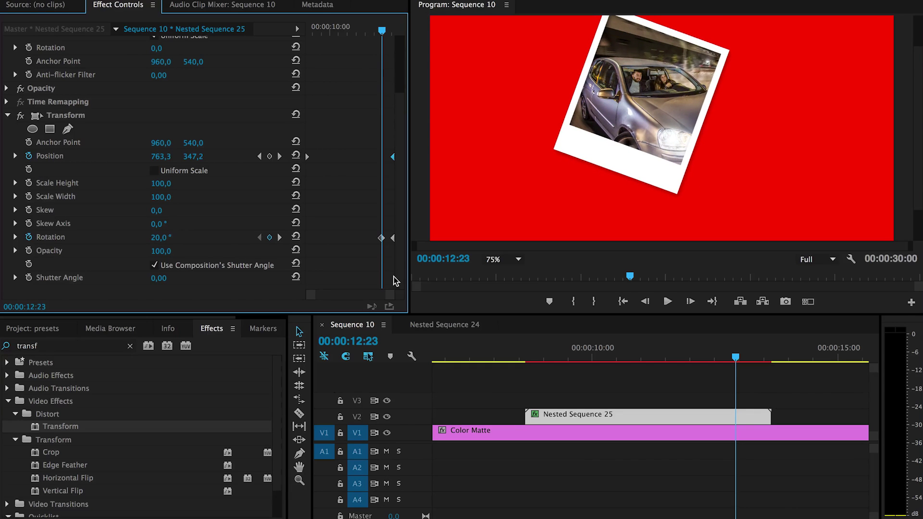
pyautogui.moveTo(382, 238); pyautogui.dragTo(290, 241)
pyautogui.click(342, 28)
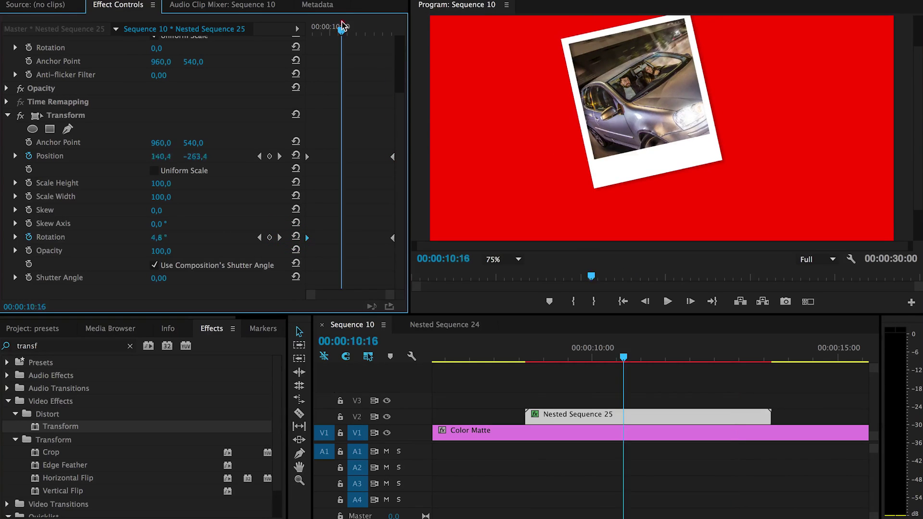
pyautogui.moveTo(343, 28); pyautogui.dragTo(399, 33)
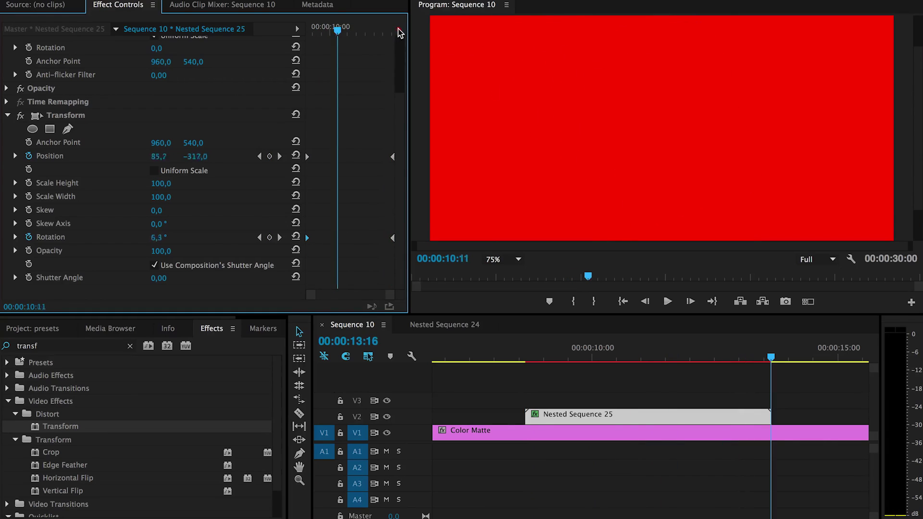
pyautogui.press('space')
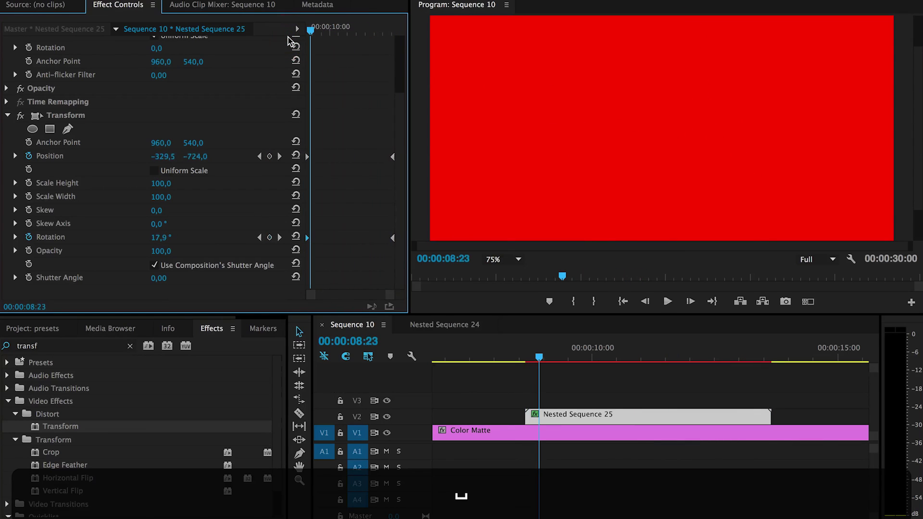
# Move the end Position and Rotation keyframes earlier and preview around 10:17.
pyautogui.moveTo(393, 159); pyautogui.dragTo(378, 166)
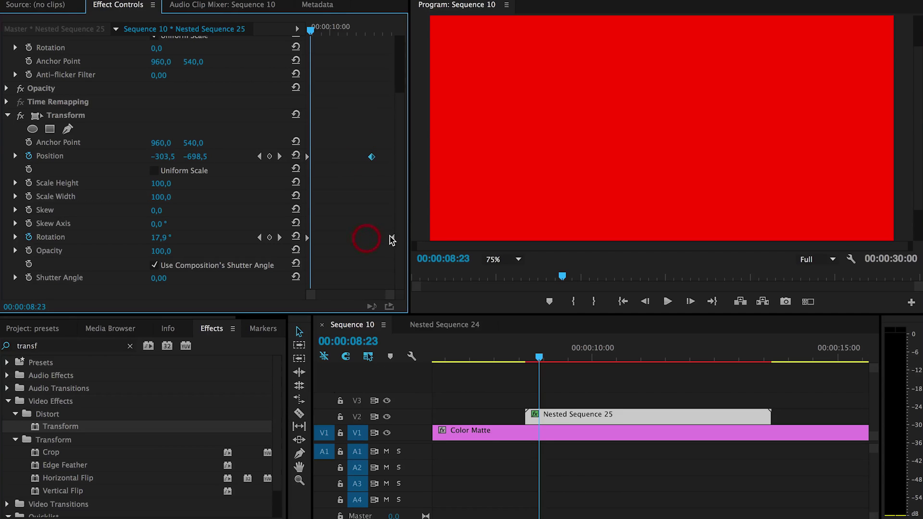
pyautogui.moveTo(391, 240); pyautogui.dragTo(371, 240)
pyautogui.moveTo(310, 30); pyautogui.dragTo(358, 34)
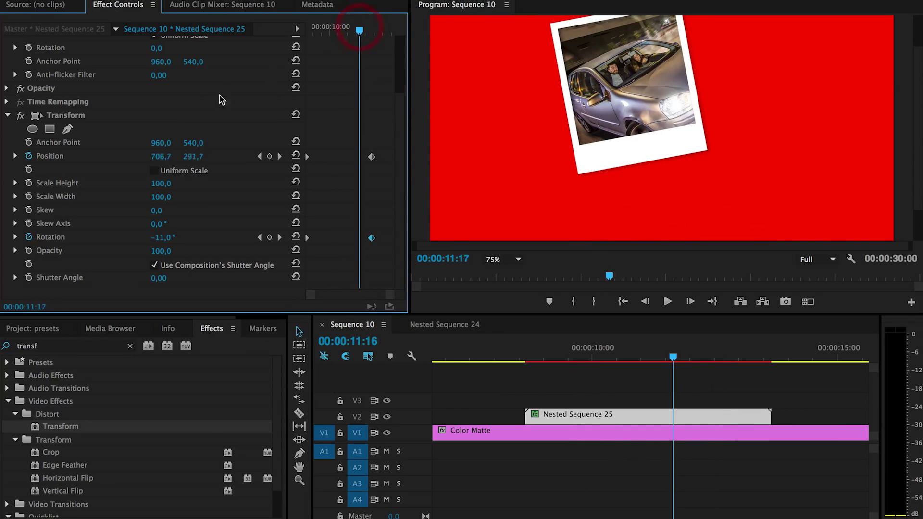
# Turn off Use Composition's Shutter Angle, set Shutter Angle to 180, and preview.
pyautogui.click(163, 265)
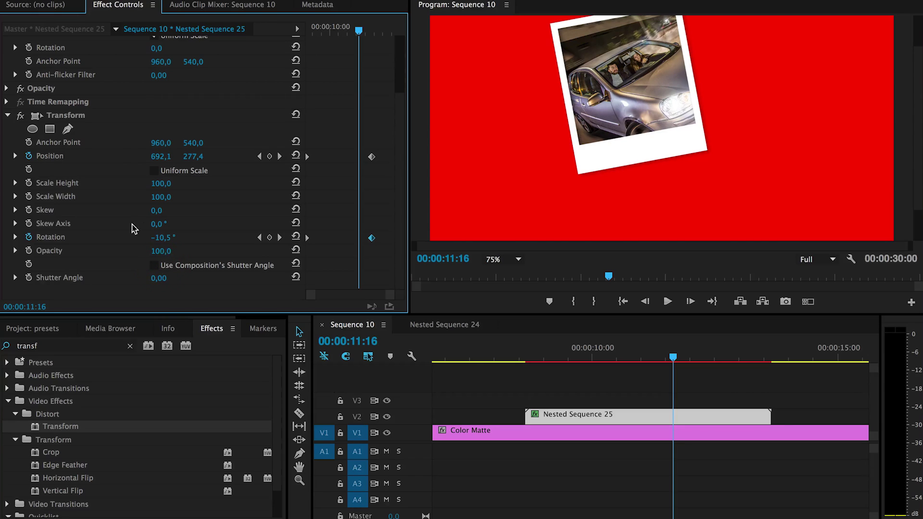
pyautogui.click(160, 278)
pyautogui.write('180')
pyautogui.press('Return')
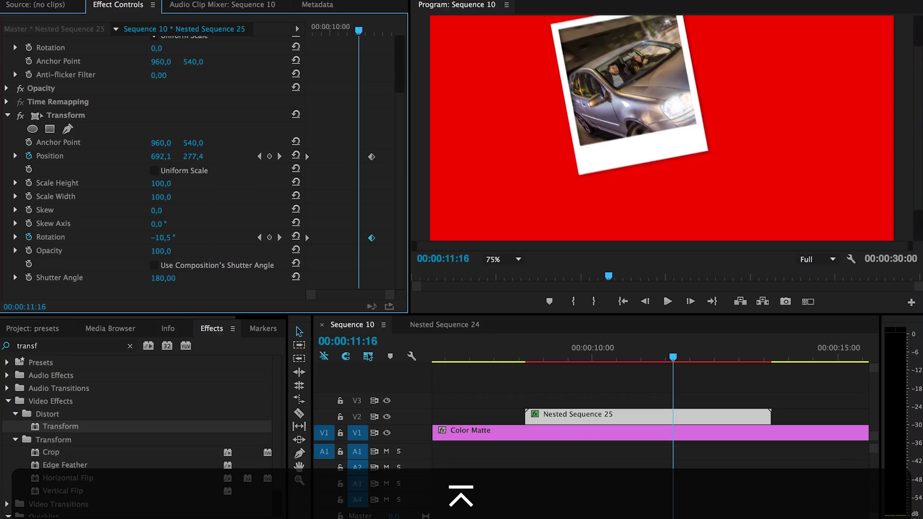
pyautogui.moveTo(534, 353)
pyautogui.mouseDown()
pyautogui.moveTo(670, 351)
pyautogui.moveTo(518, 347)
pyautogui.mouseUp()
pyautogui.press('space')
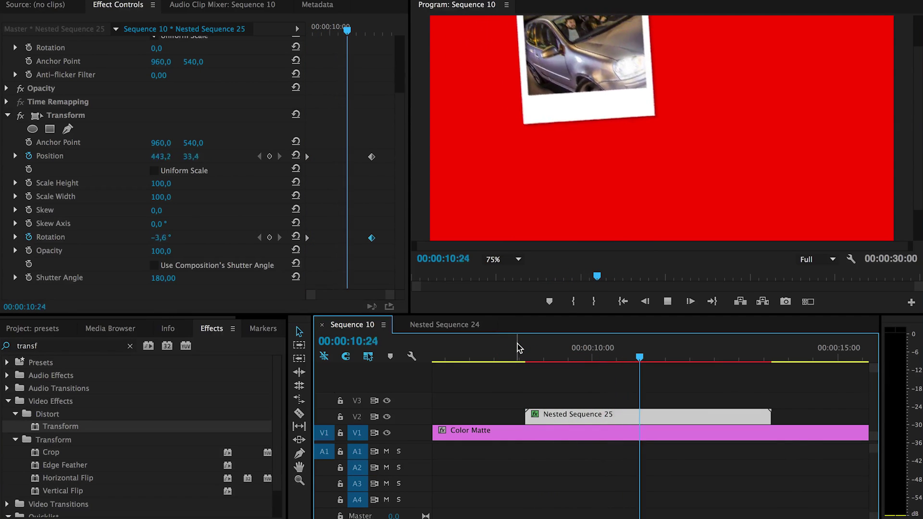
pyautogui.press('space')
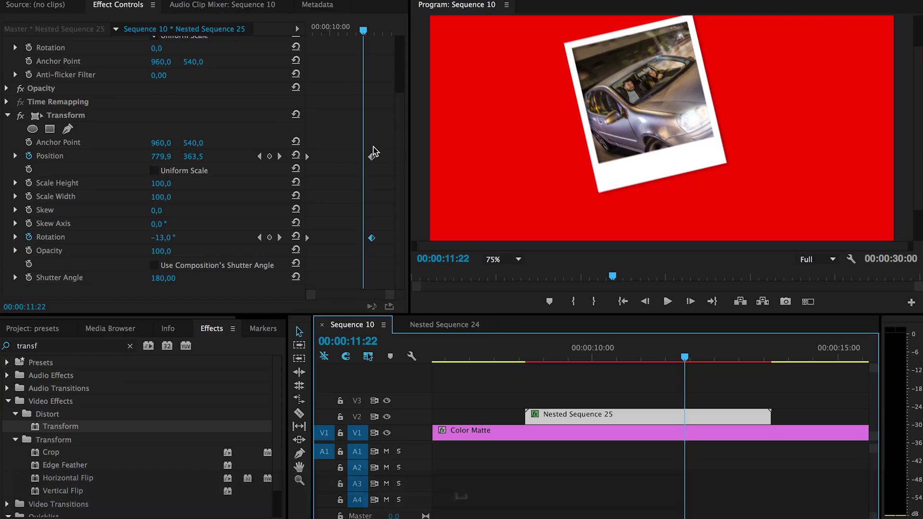
# Move the end Position and Rotation keyframes to 10:14 and play back the result.
pyautogui.scroll(1, 331, 43)
pyautogui.click(328, 39)
pyautogui.moveTo(329, 30)
pyautogui.mouseDown()
pyautogui.moveTo(319, 29)
pyautogui.moveTo(340, 29)
pyautogui.mouseUp()
pyautogui.moveTo(371, 161); pyautogui.dragTo(339, 162)
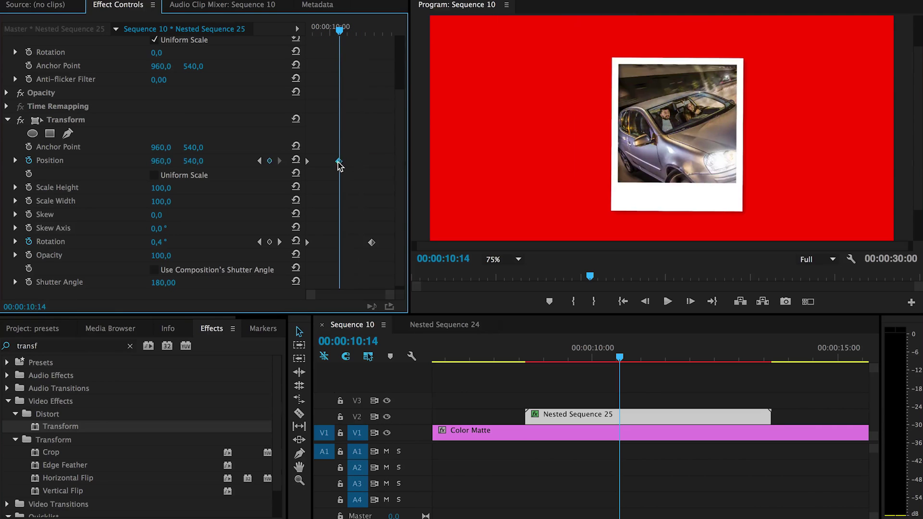
pyautogui.moveTo(371, 242); pyautogui.dragTo(339, 243)
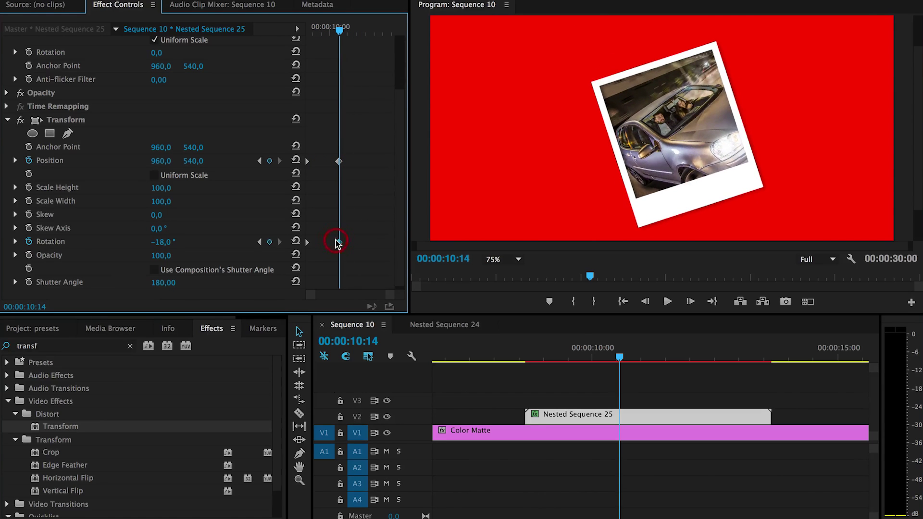
pyautogui.moveTo(558, 351); pyautogui.dragTo(494, 355)
pyautogui.press('space')
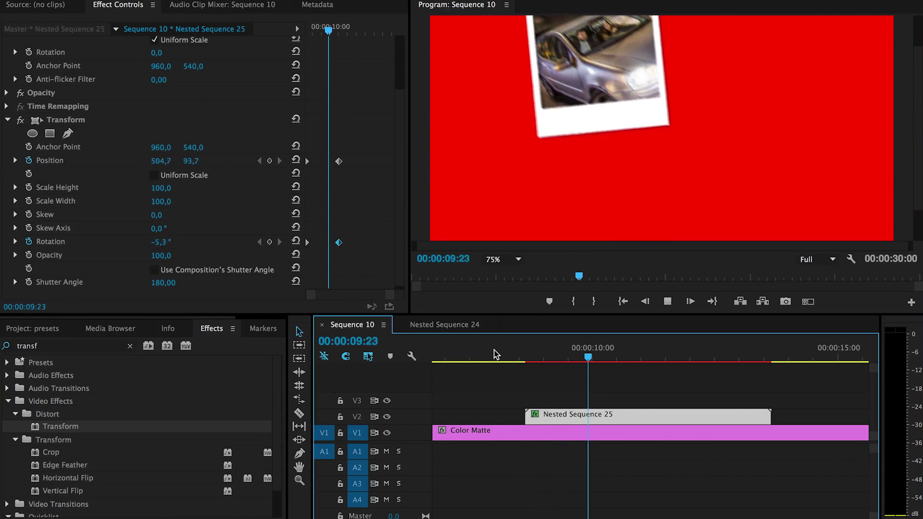
pyautogui.press('space')
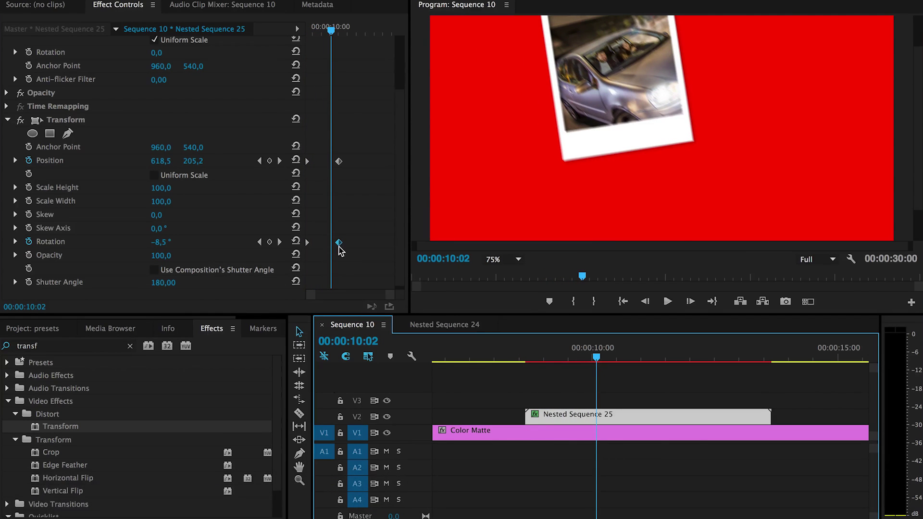
# Raise the Transform Shutter Angle to 360.
pyautogui.click(163, 282)
pyautogui.write('3')
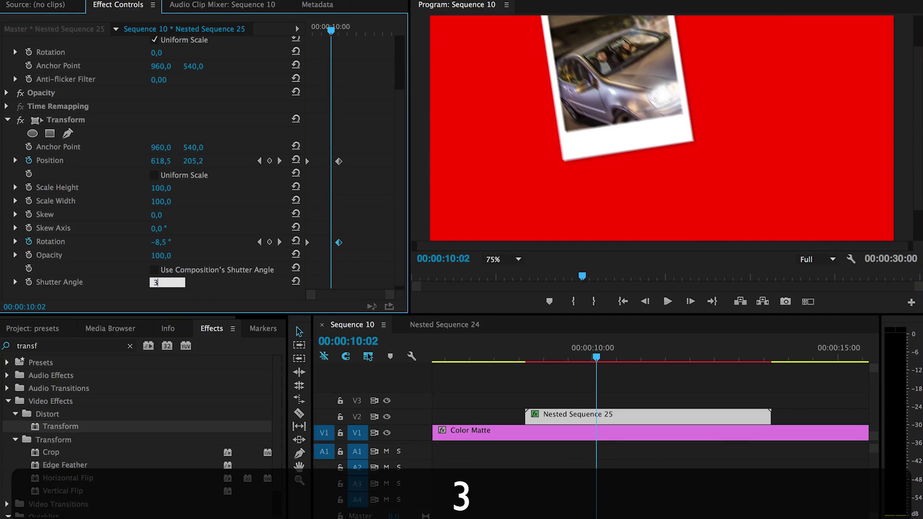
pyautogui.write('60')
pyautogui.press('Return')
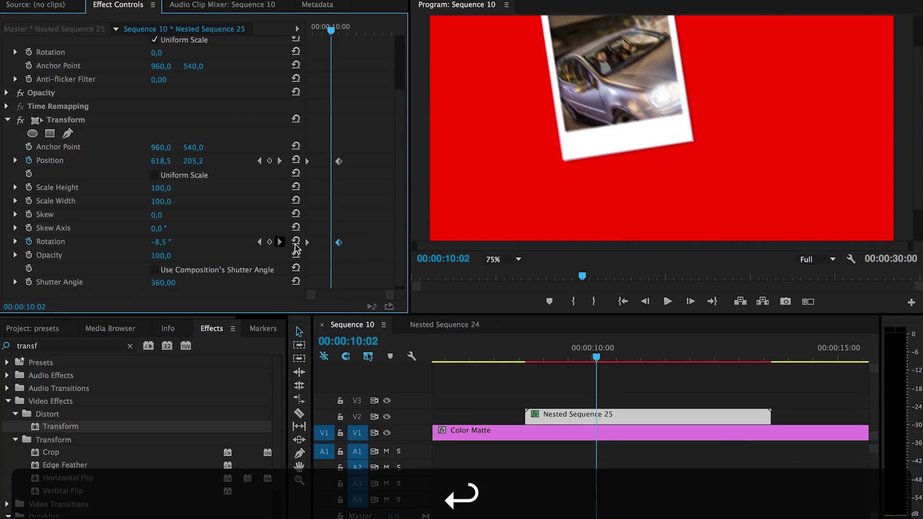
# Set the end Rotation and Position keyframes to Bezier temporal interpolation and play back.
pyautogui.rightClick(339, 242)
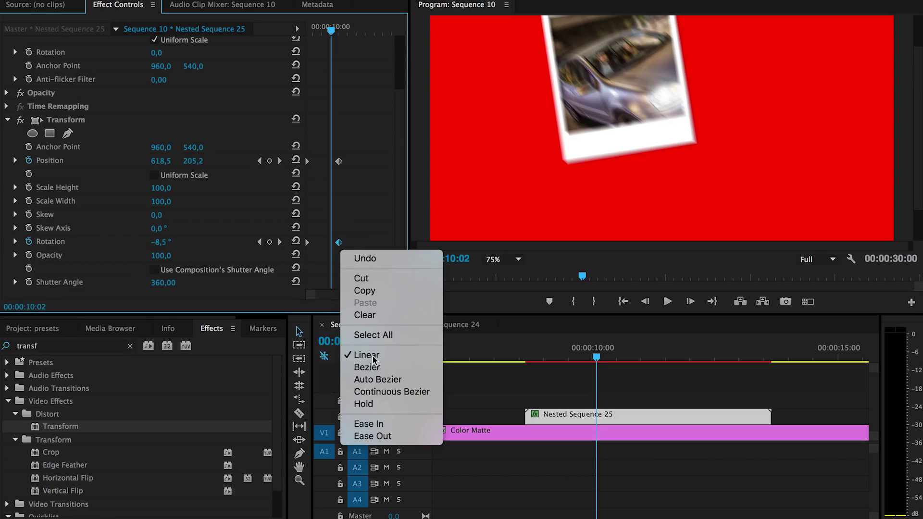
pyautogui.click(367, 368)
pyautogui.rightClick(339, 162)
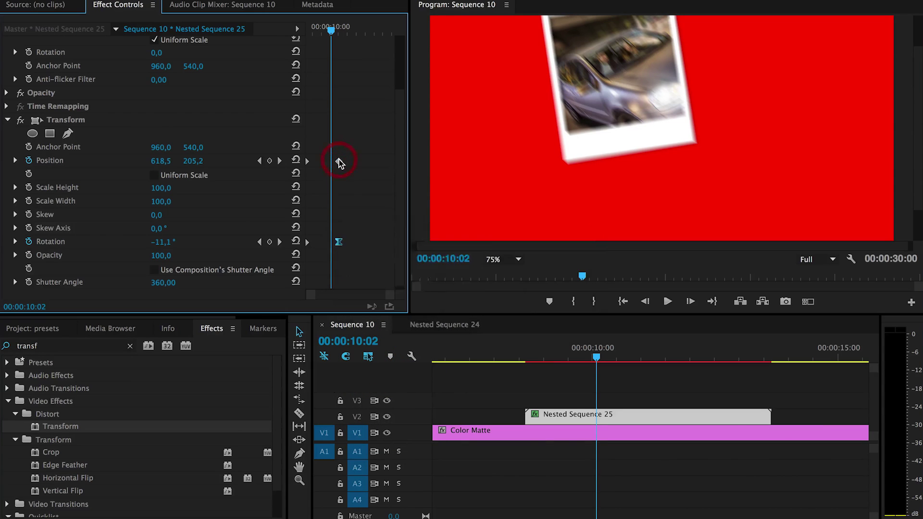
pyautogui.moveTo(433, 270)
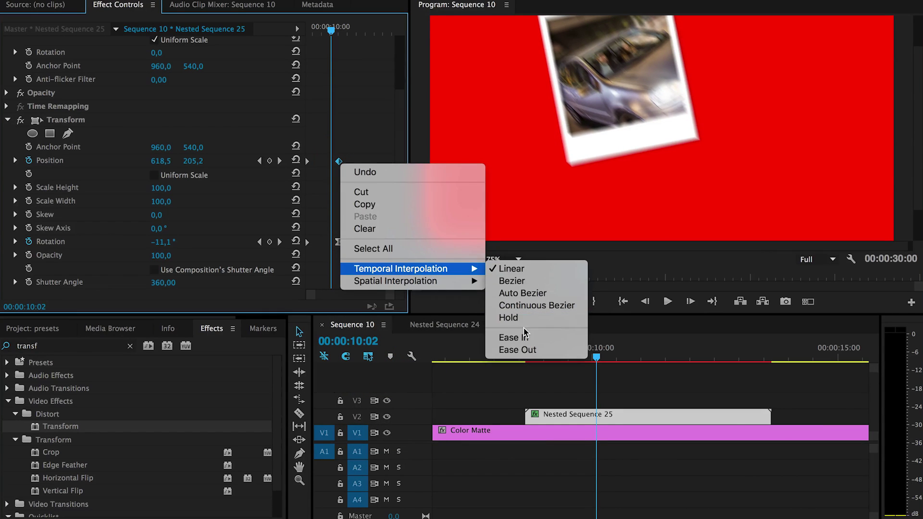
pyautogui.click(525, 282)
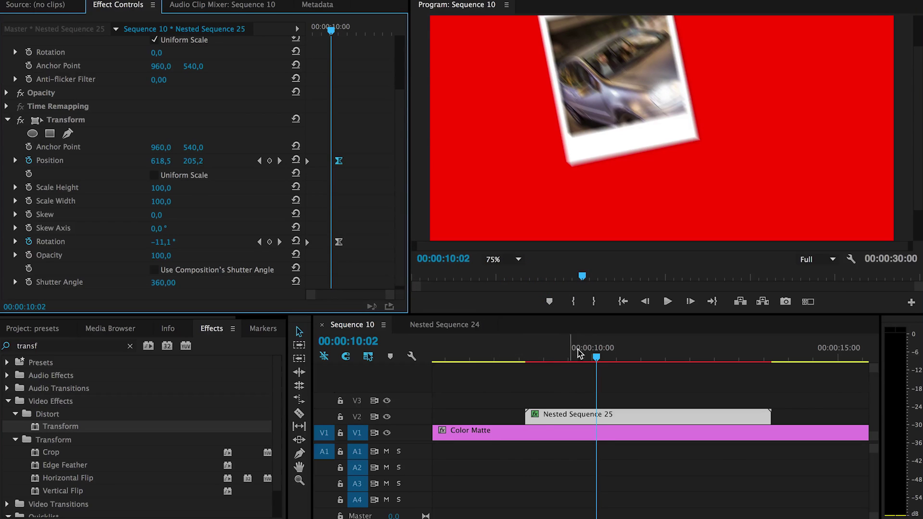
pyautogui.moveTo(579, 354); pyautogui.dragTo(496, 353)
pyautogui.press('space')
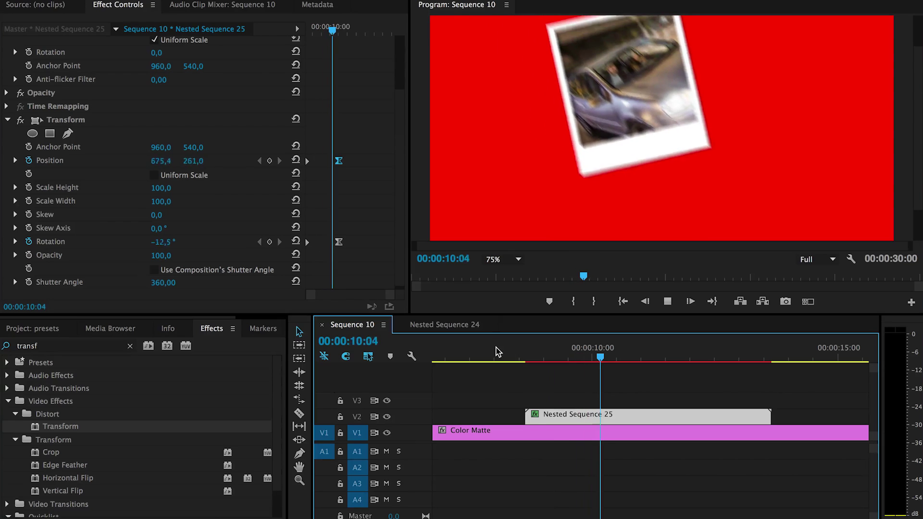
pyautogui.press('space')
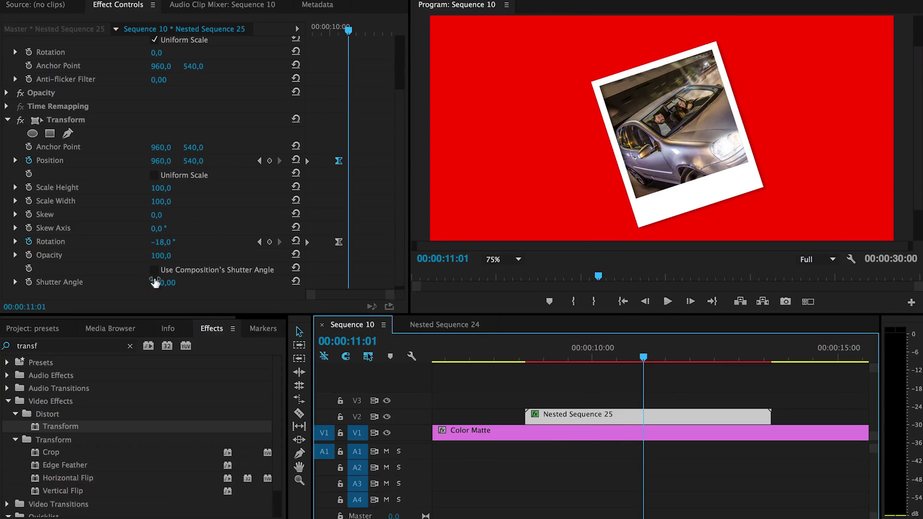
# Set the Transform Shutter Angle back to 180.
pyautogui.click(155, 282)
pyautogui.write('180')
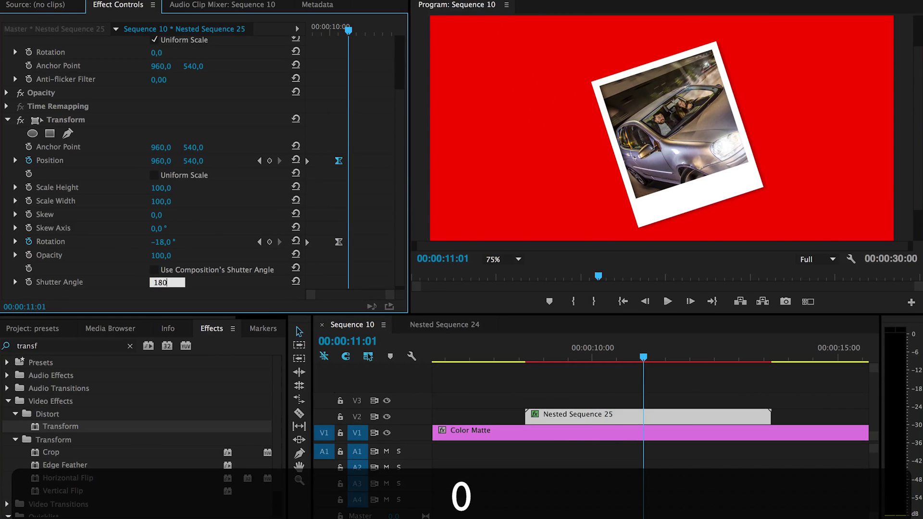
pyautogui.press('Return')
# Move the end Position and Rotation keyframes to 09:16 and play back from 08:13.
pyautogui.moveTo(338, 28); pyautogui.dragTo(324, 28)
pyautogui.moveTo(339, 161); pyautogui.dragTo(326, 161)
pyautogui.moveTo(337, 247); pyautogui.dragTo(324, 248)
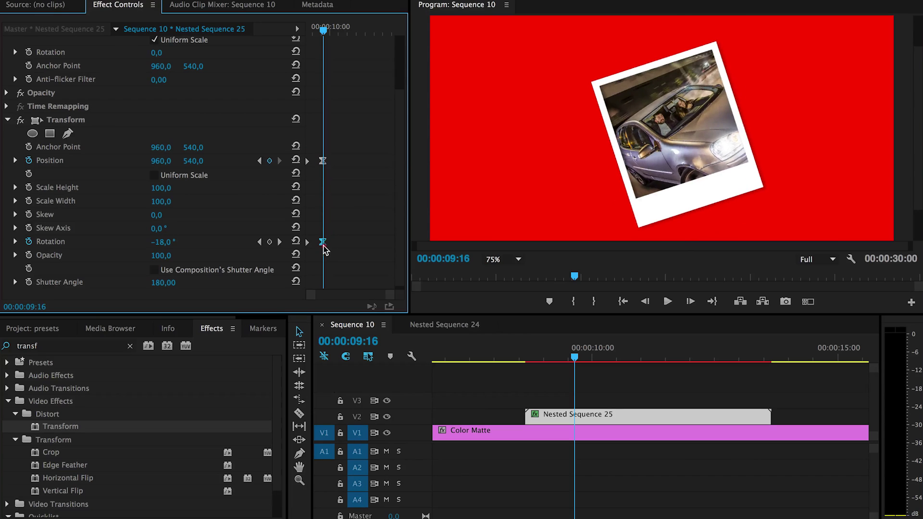
pyautogui.click(519, 349)
pyautogui.press('space')
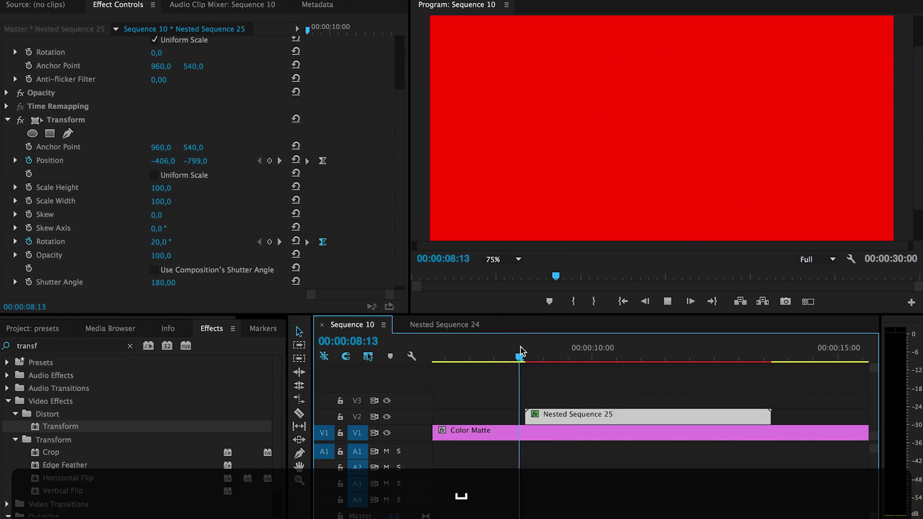
pyautogui.press('space')
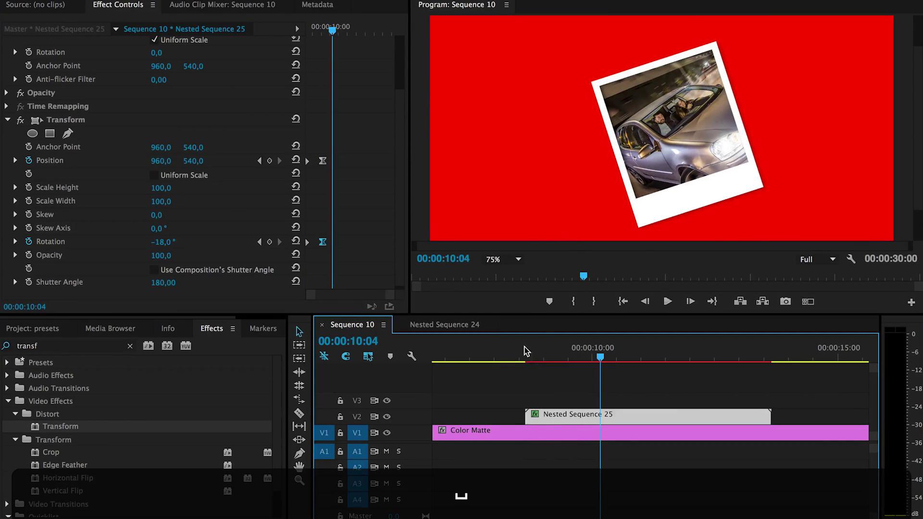
pyautogui.moveTo(525, 350); pyautogui.dragTo(585, 346)
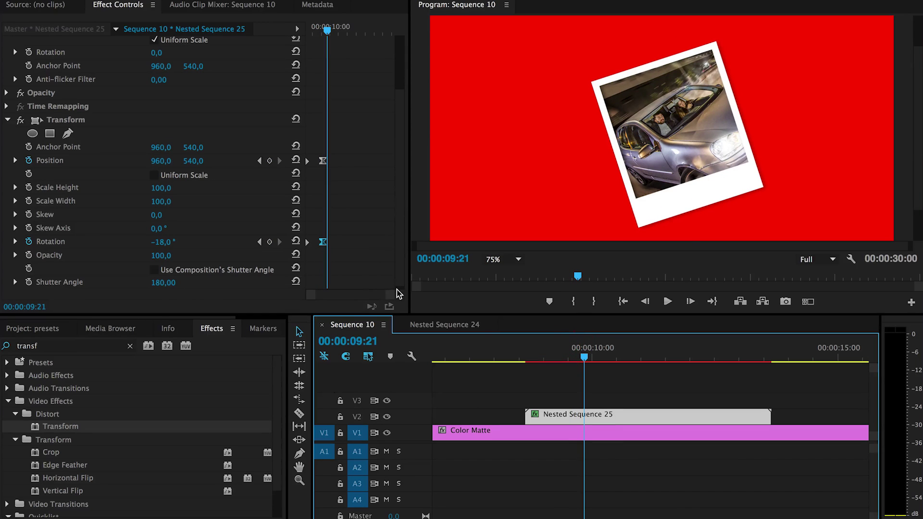
pyautogui.click(581, 340)
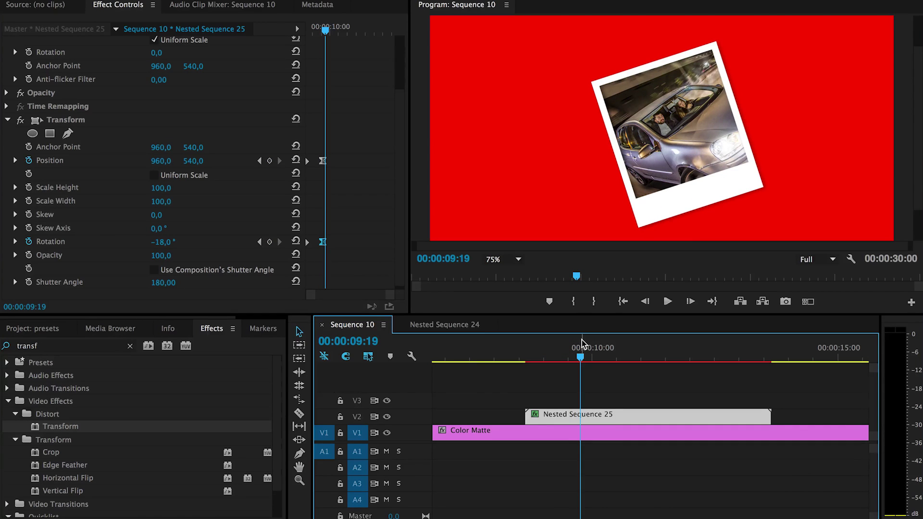